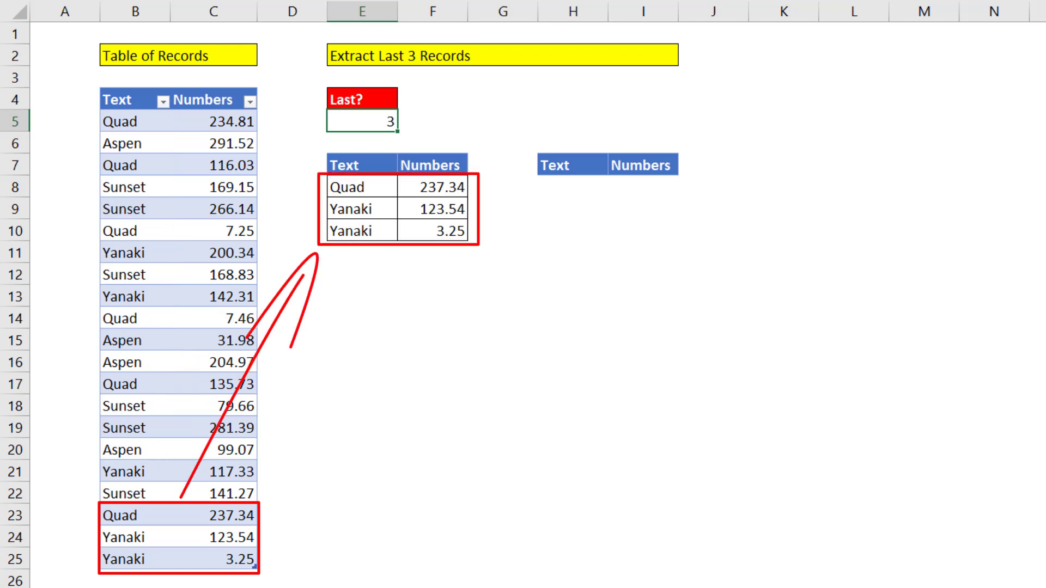
Enter 5 as the Last? count to preview the finished extract
type("5")
key("ctrl+Return")
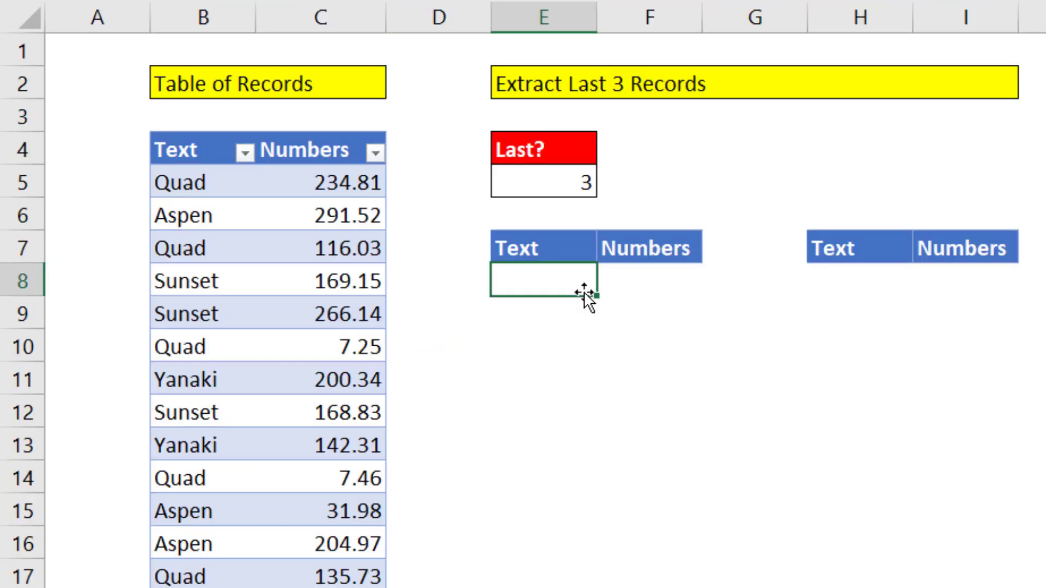
Enter =ROWS(fSales[Numbers]) in E8 so it returns the record count of 21
type("=rows")
key("Tab")
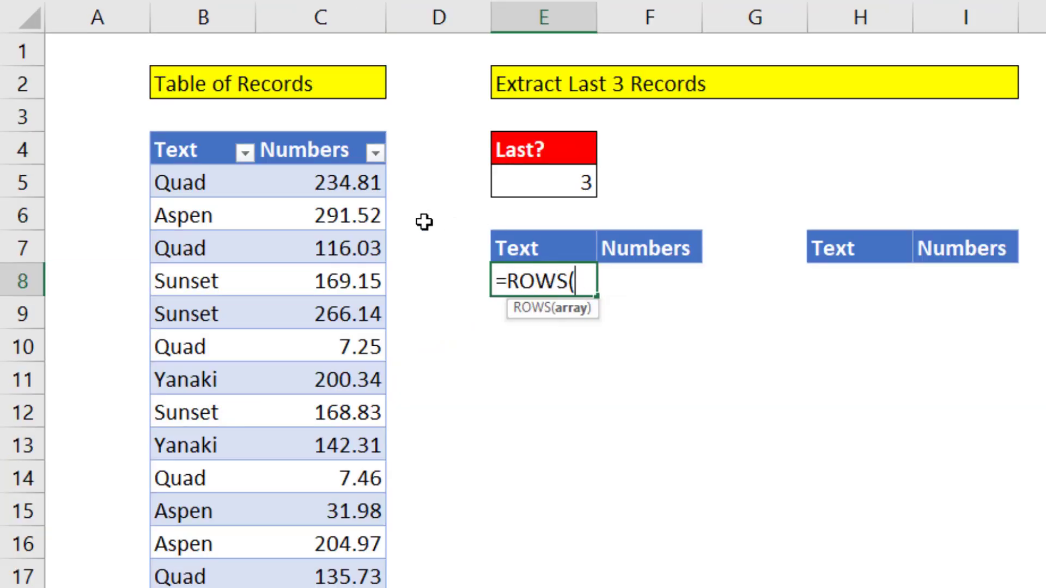
left_click(327, 129)
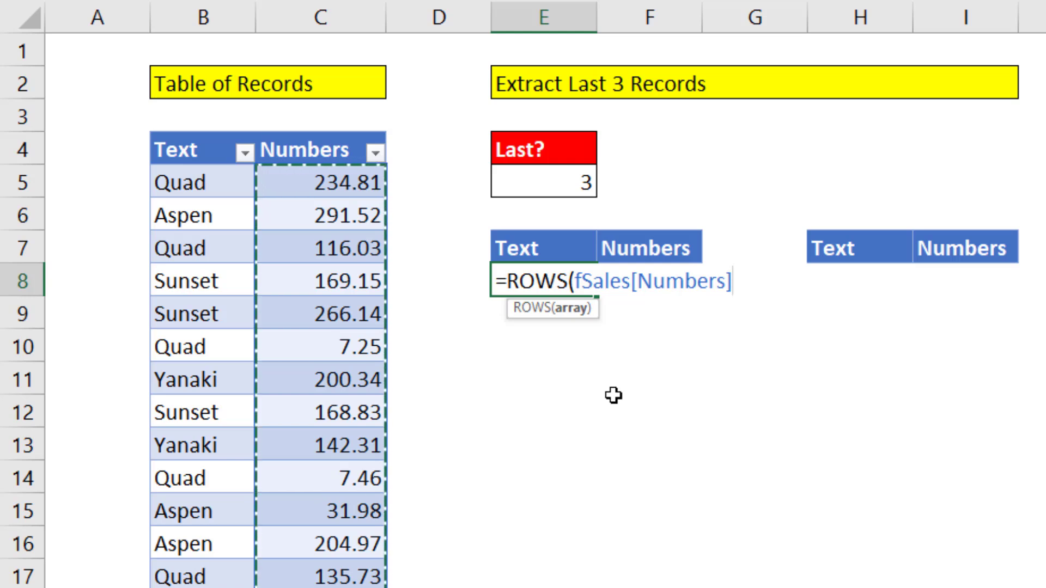
type(")")
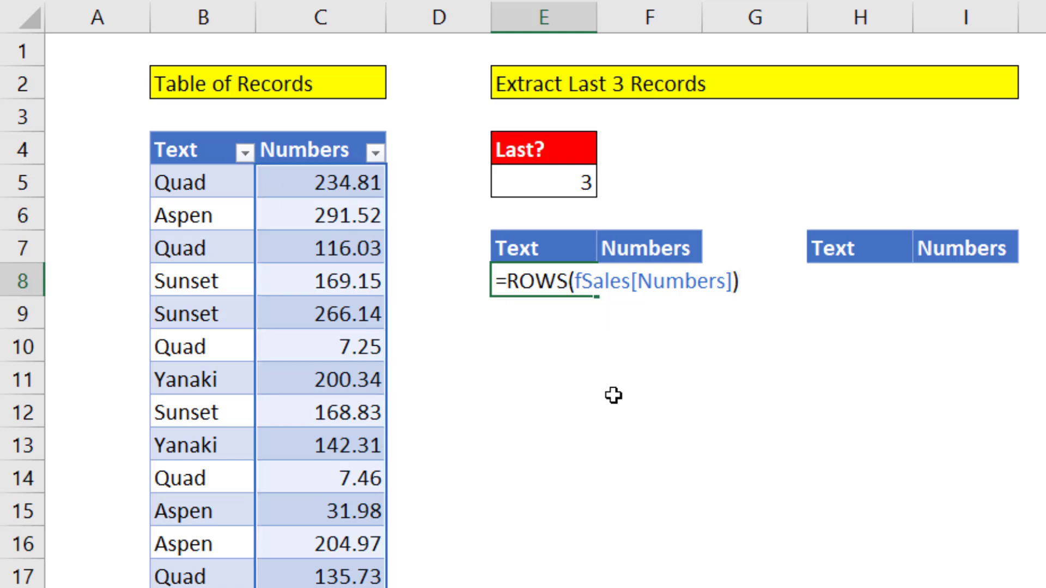
key("ctrl+Return")
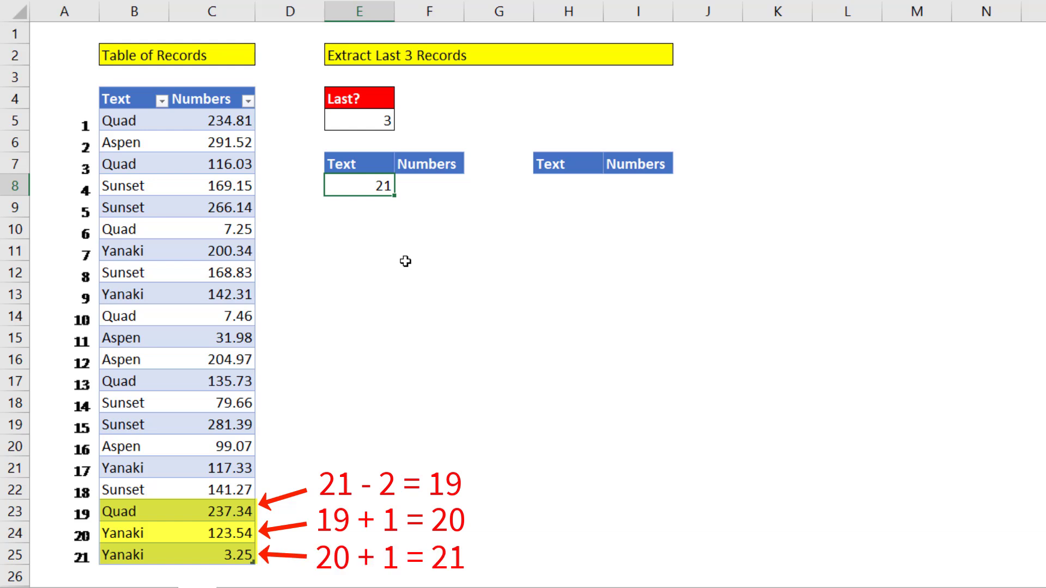
Rewrite E8 as =SEQUENCE(E5,,ROWS(fSales[Numbers])-E5+1), spilling row numbers 19, 20 and 21
key("F2")
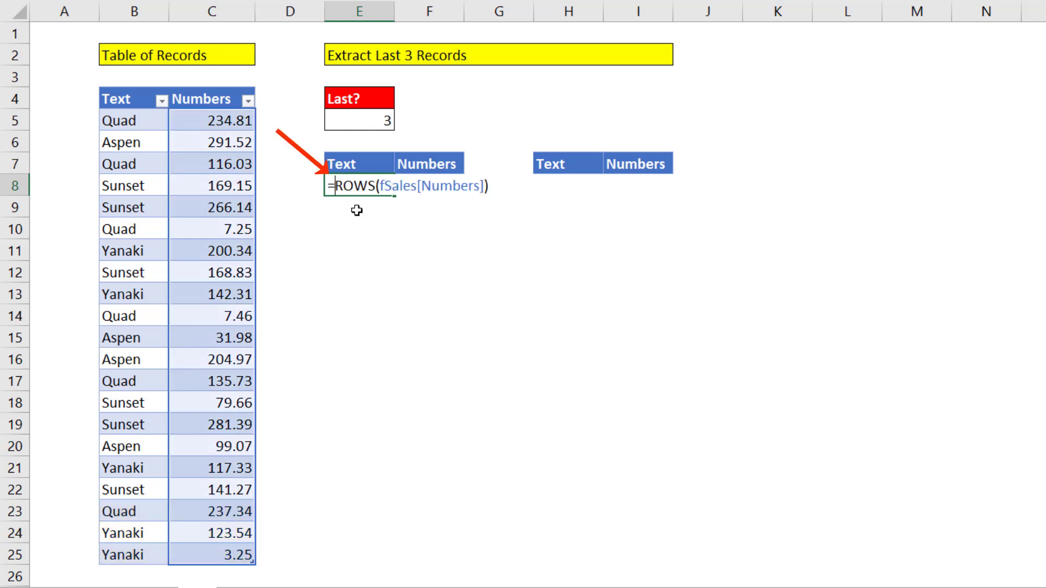
type("seq")
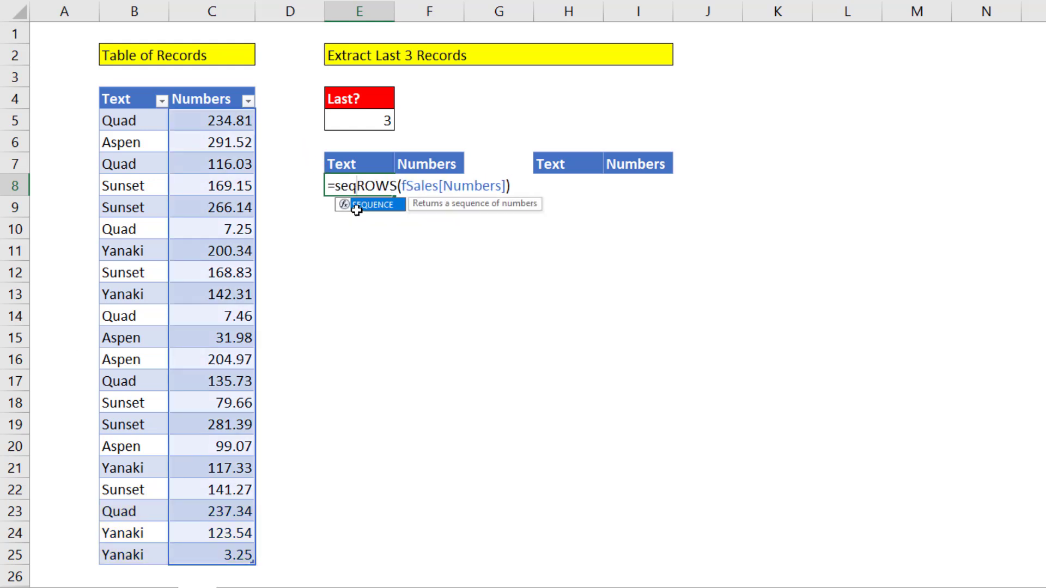
key("Tab")
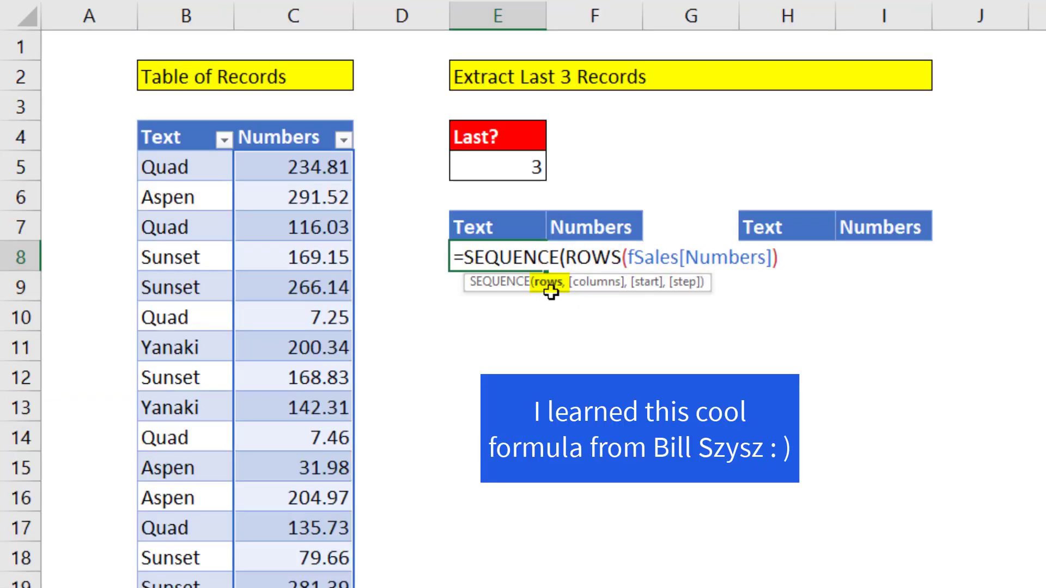
left_click(488, 173)
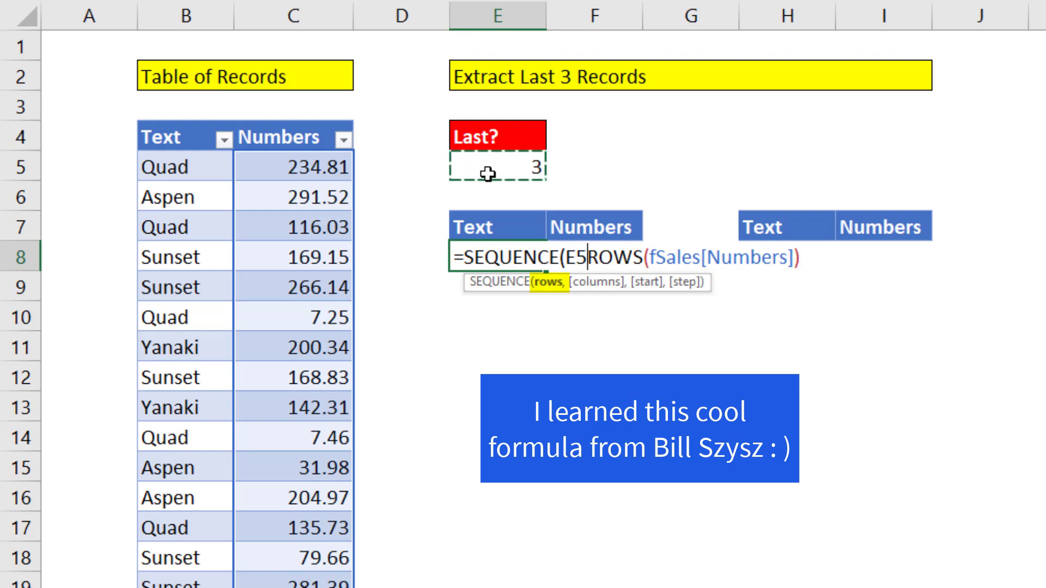
type(",,")
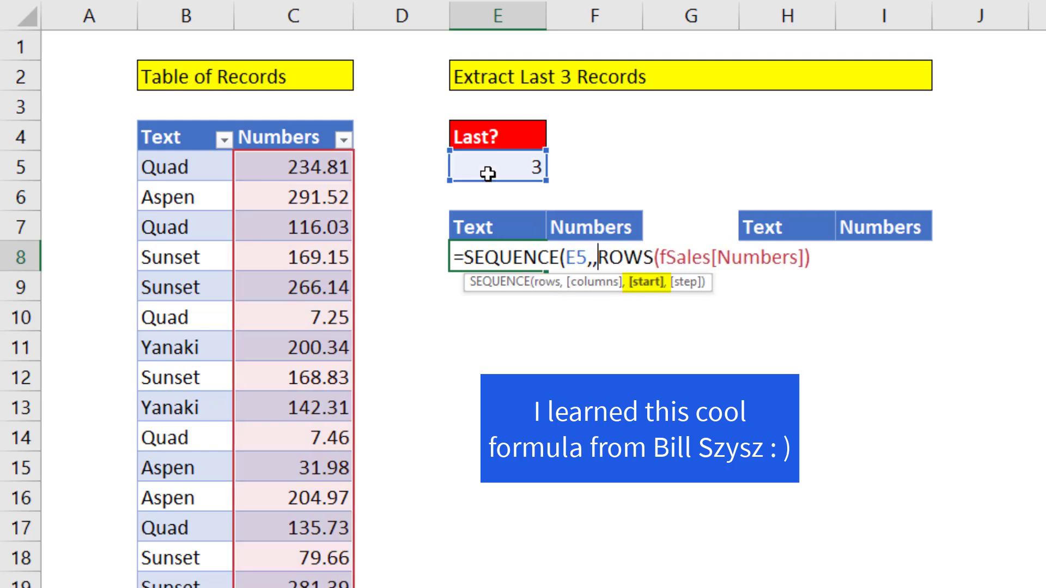
left_click(820, 259)
type("-")
left_click(476, 166)
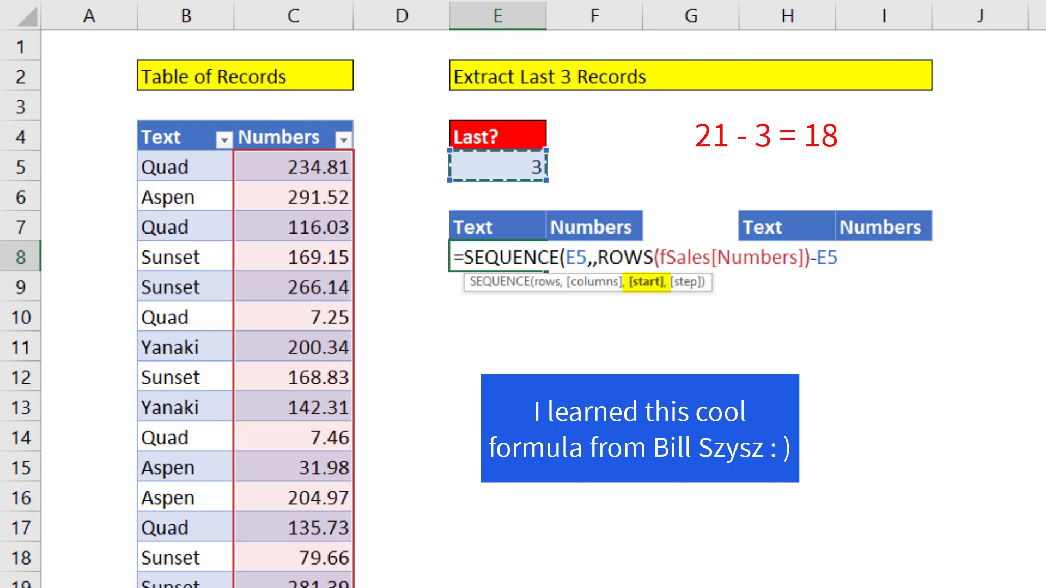
type("+1")
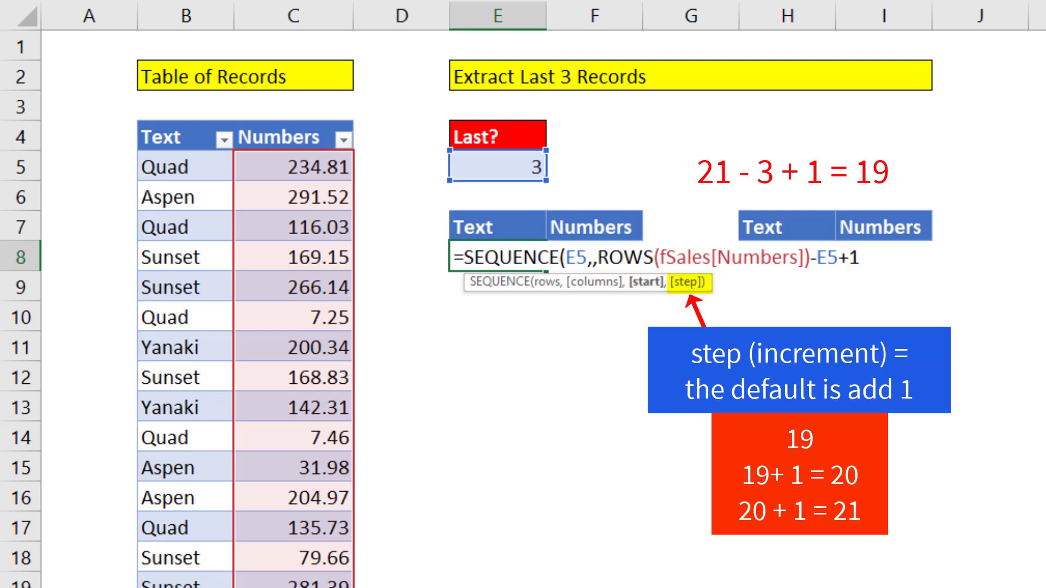
type(")")
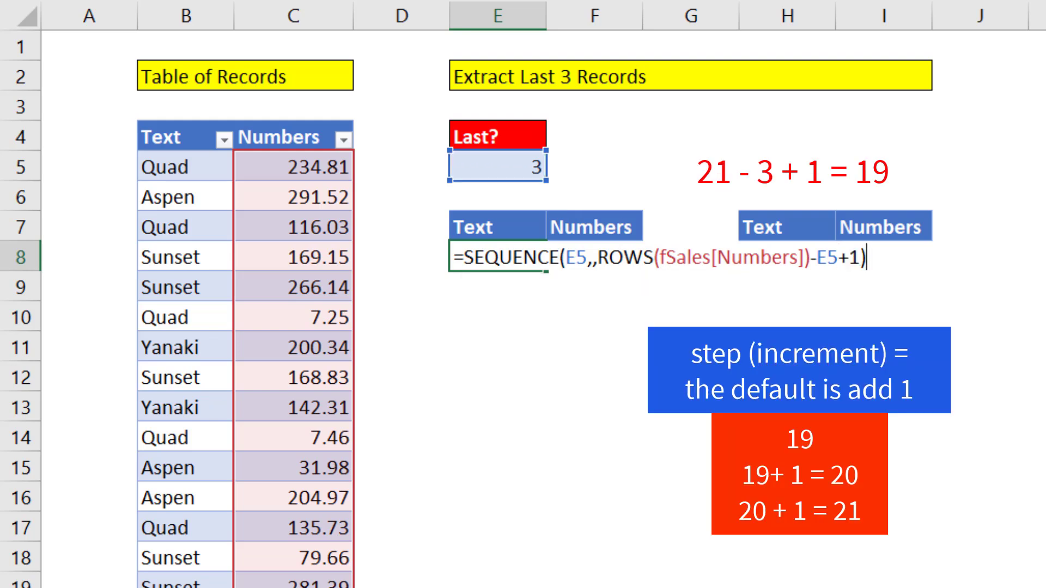
key("Return")
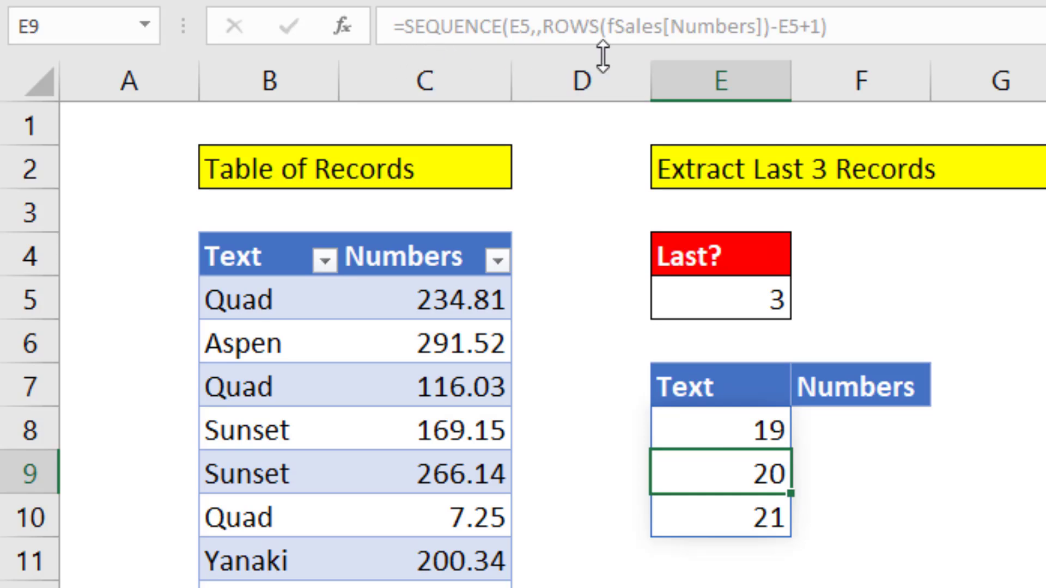
Wrap E8's sequence in INDEX with fSales as the array and columns {1,2}
left_click(703, 425)
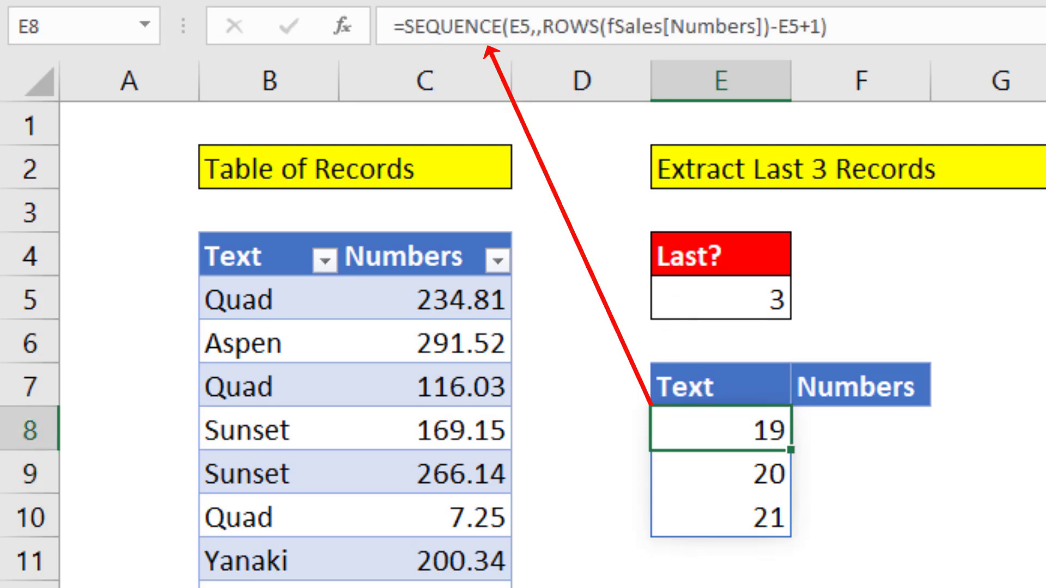
double_click(672, 428)
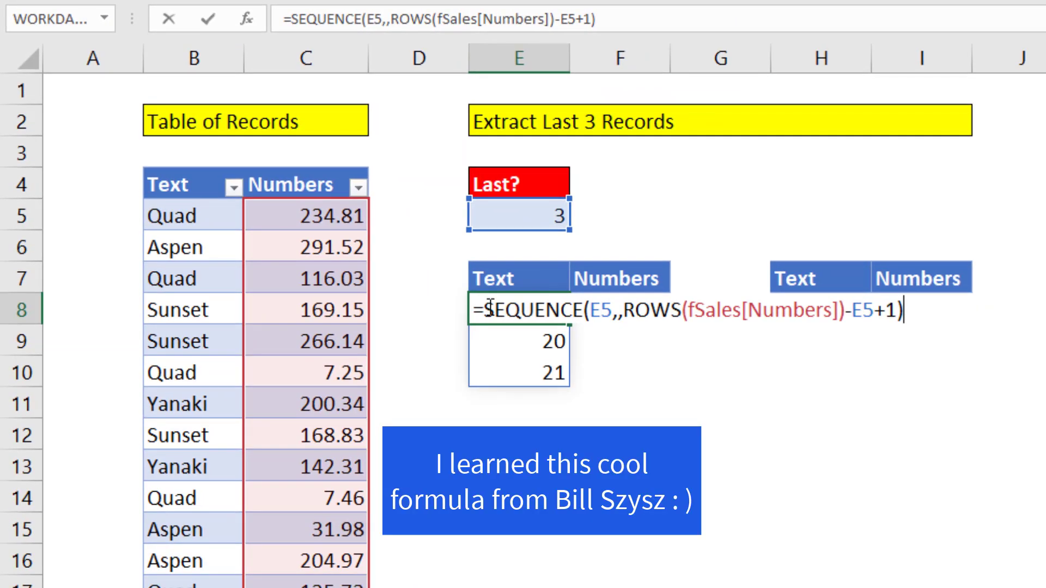
type("in")
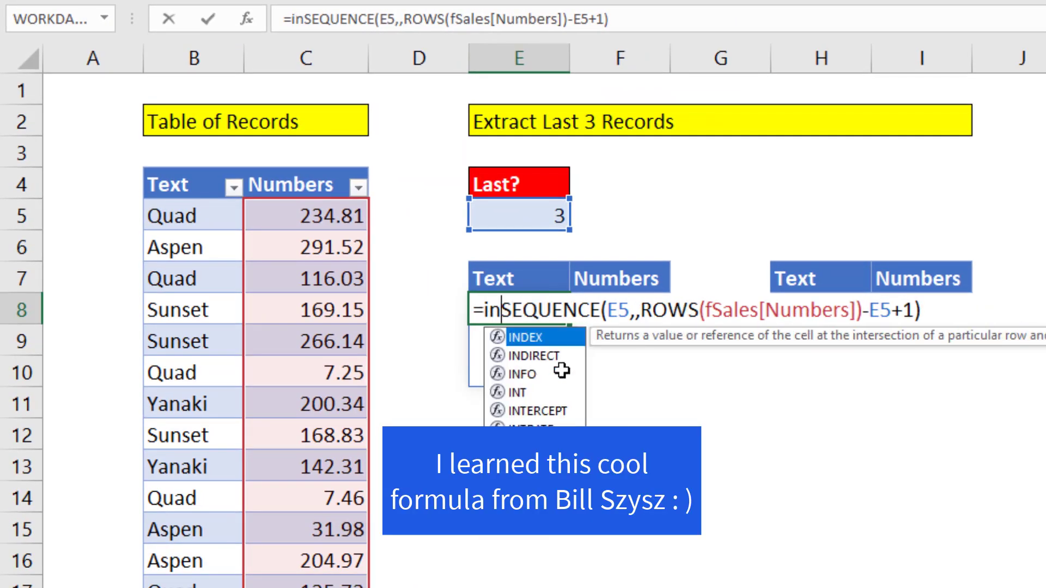
key("Tab")
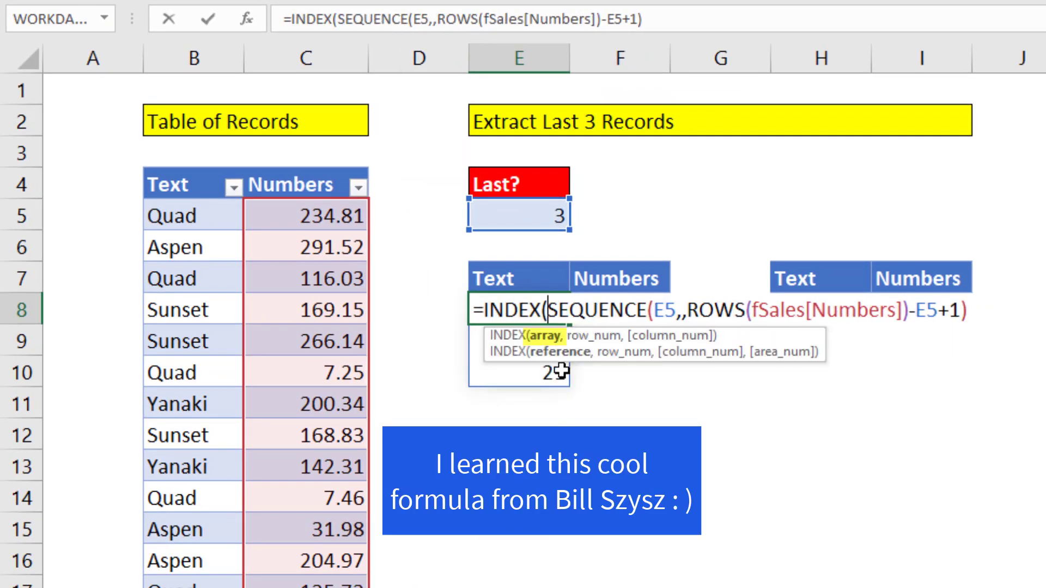
left_click(141, 166)
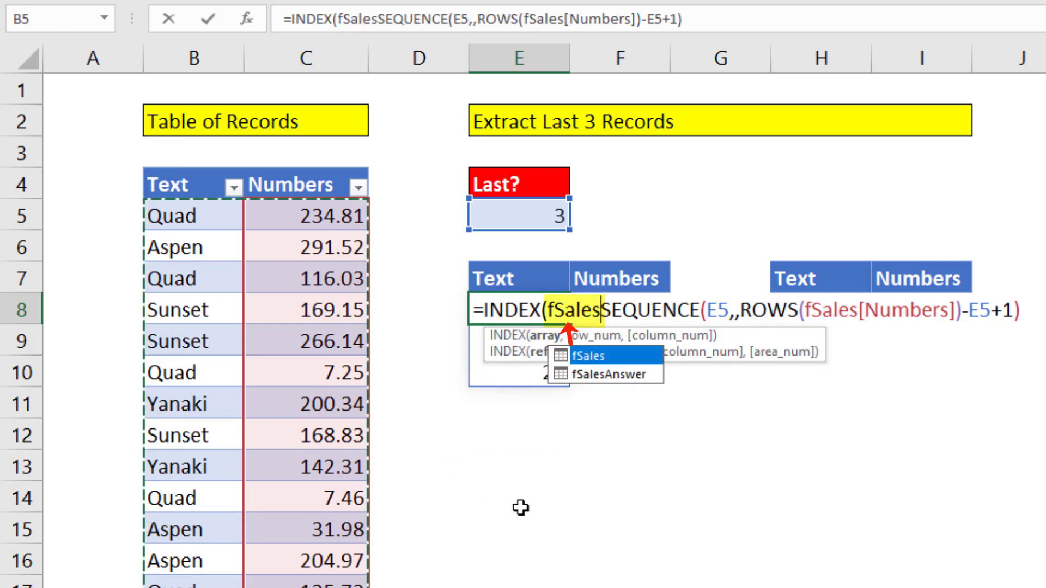
type(",")
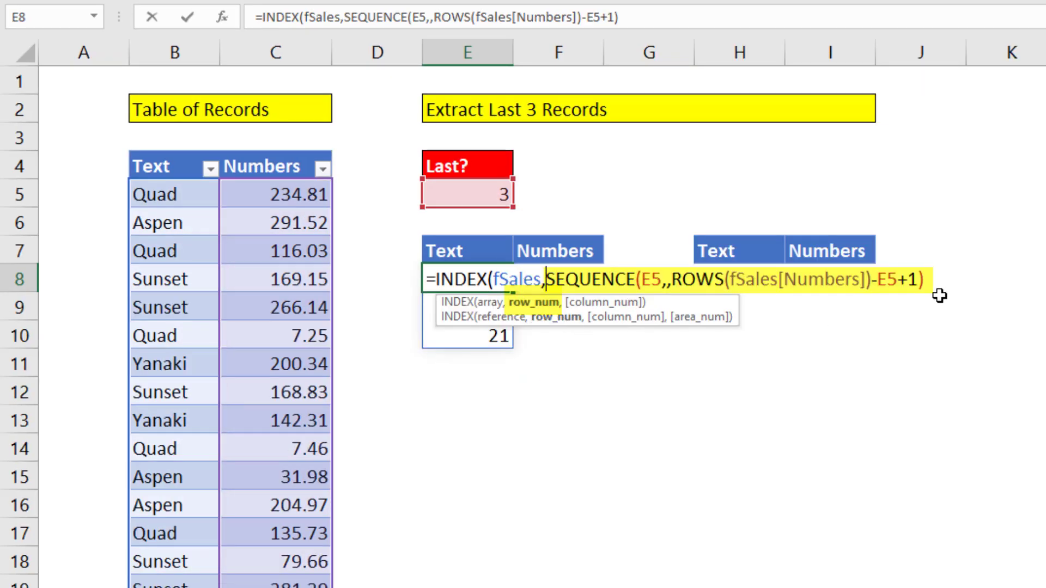
type(",")
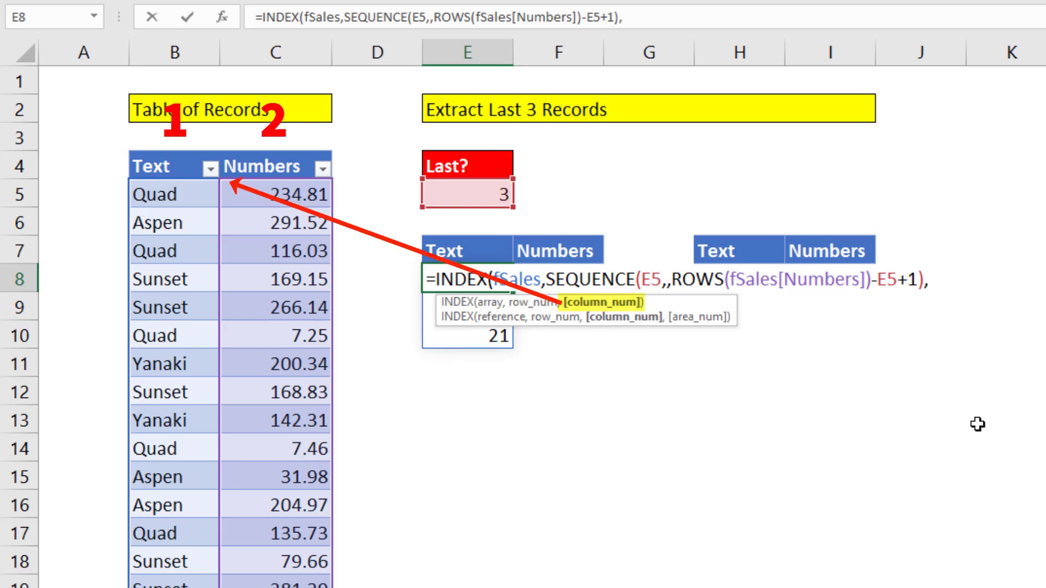
type("{")
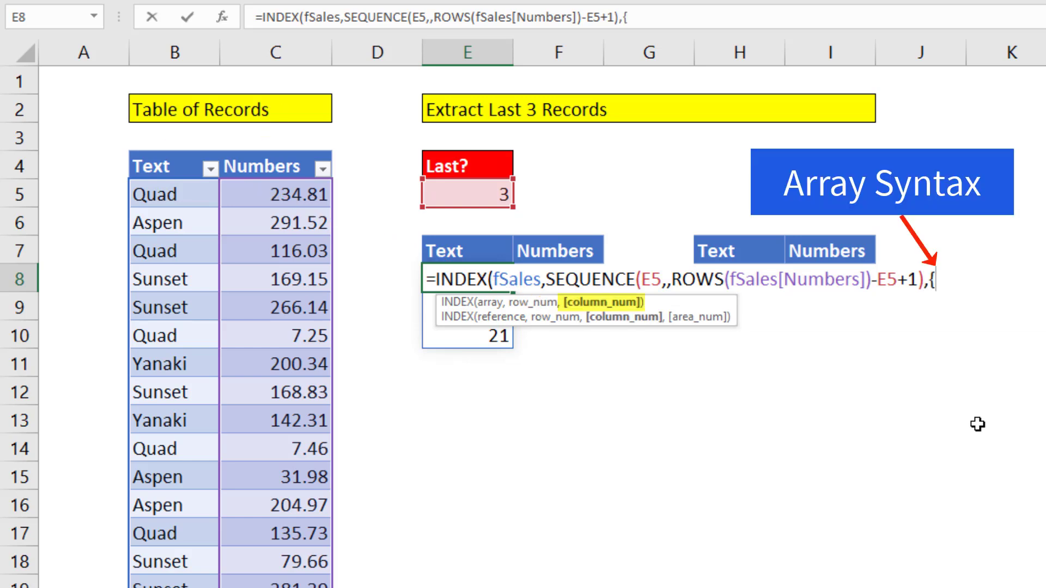
type("1,")
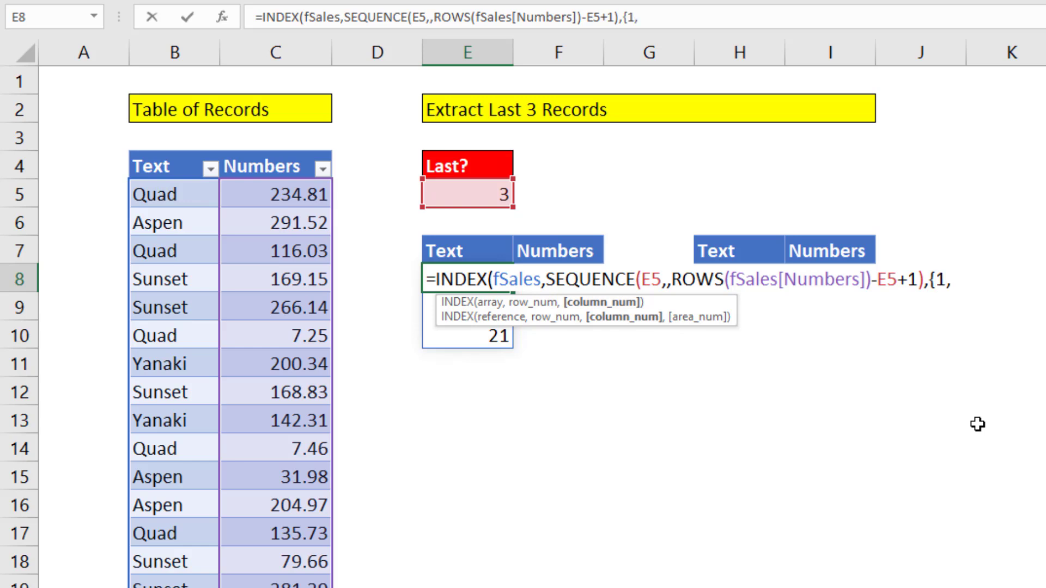
type("2}")
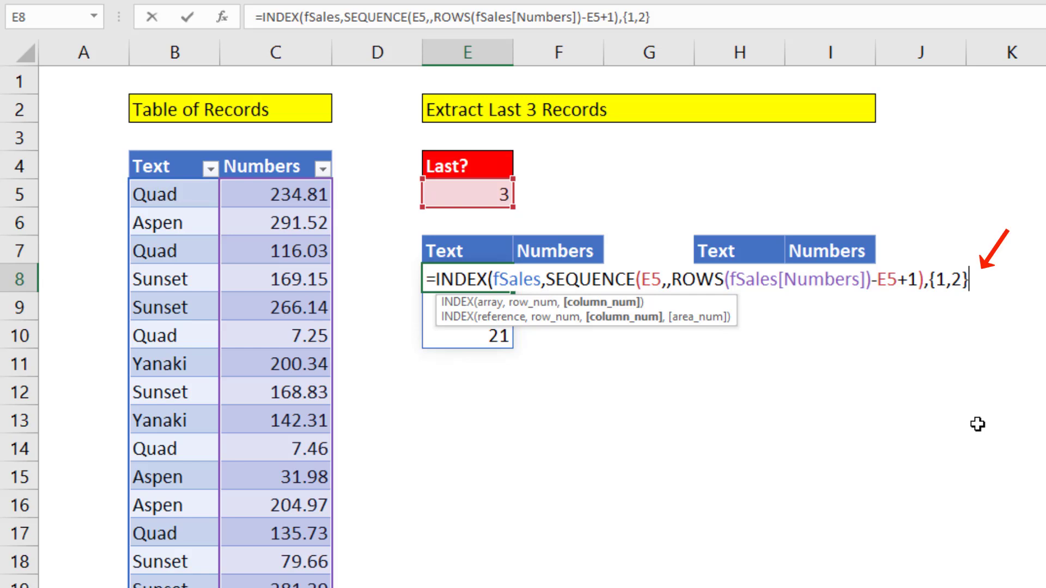
type(")")
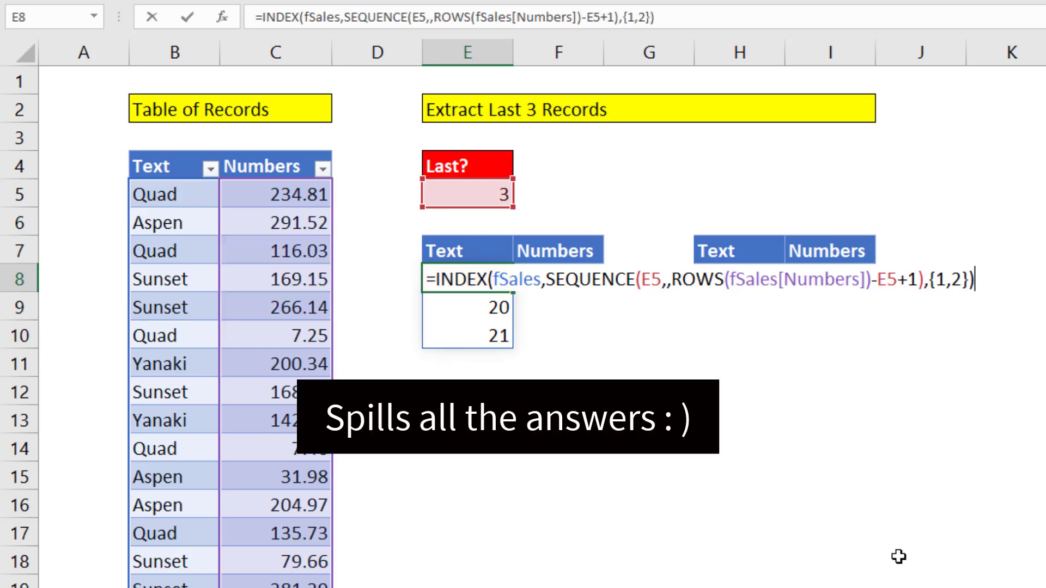
Commit the INDEX formula, then change Last? in E5 to 5 to spill five records
key("Return")
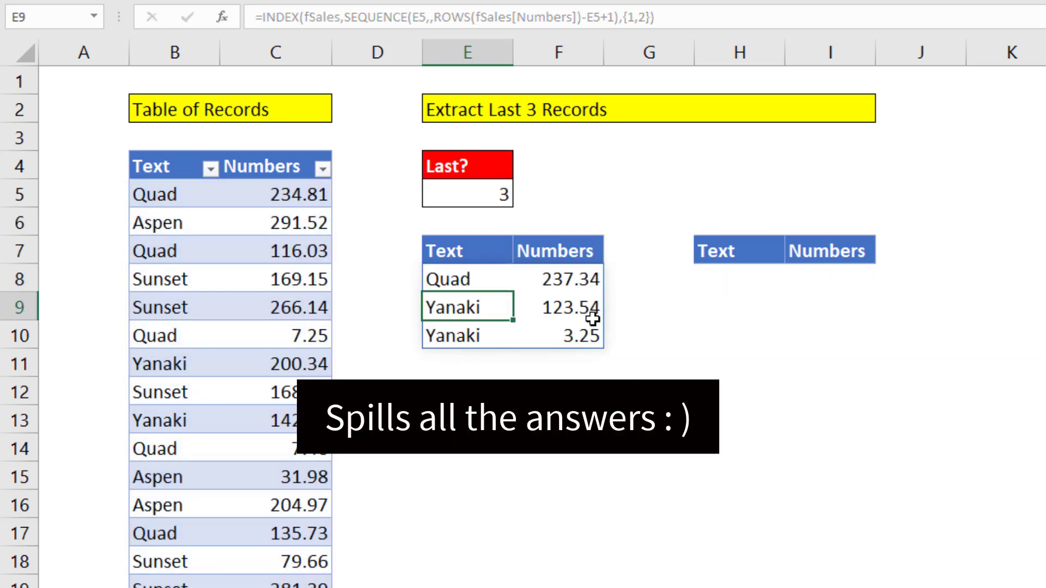
left_click(491, 197)
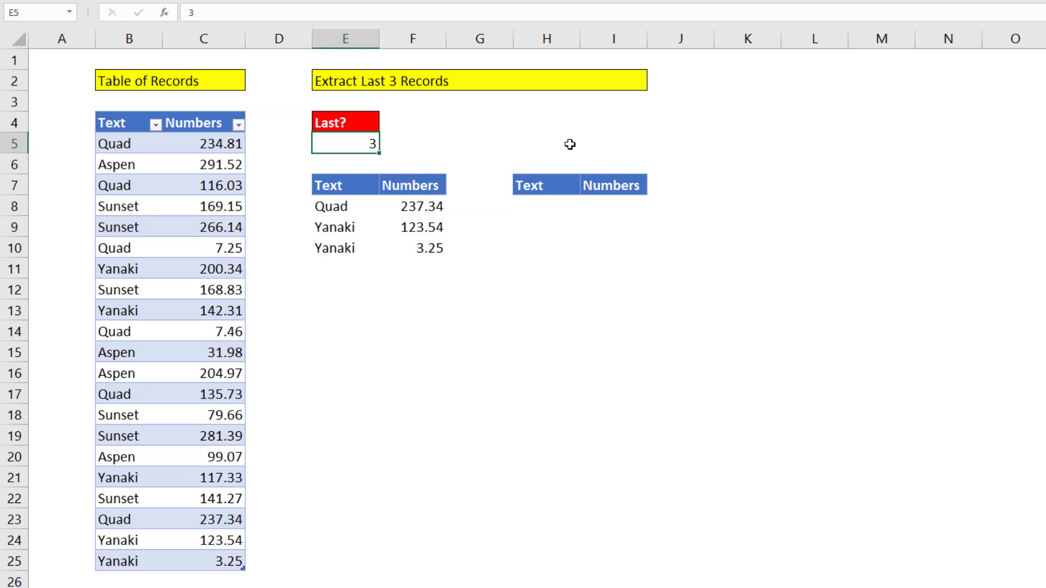
key("ctrl+Return")
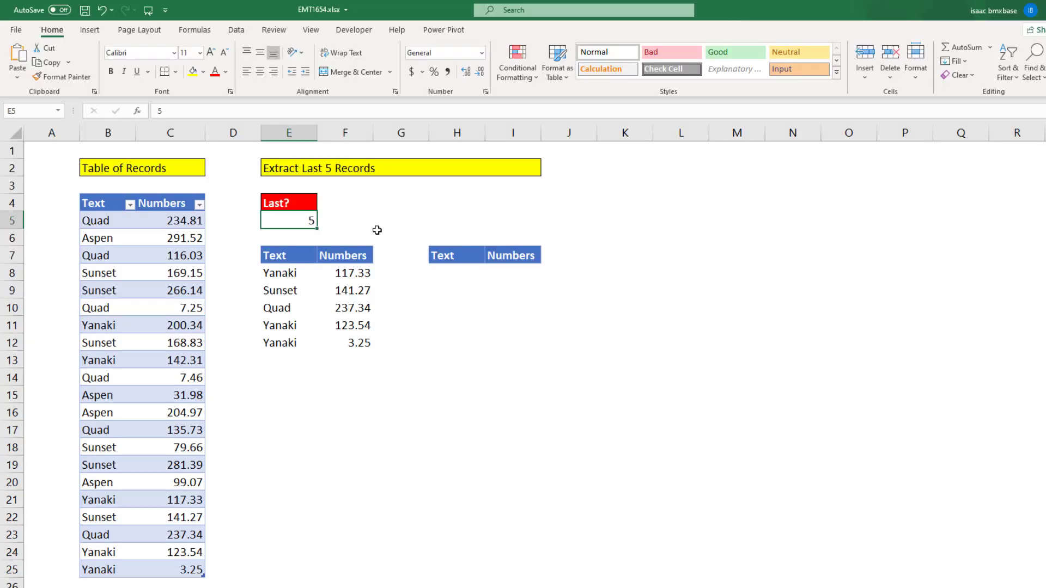
Select E8:F24 and start a formula-based conditional formatting rule =E8<>""
mouse_move(267, 271)
left_mouse_down()
mouse_move(348, 272)
mouse_move(341, 567)
left_mouse_up()
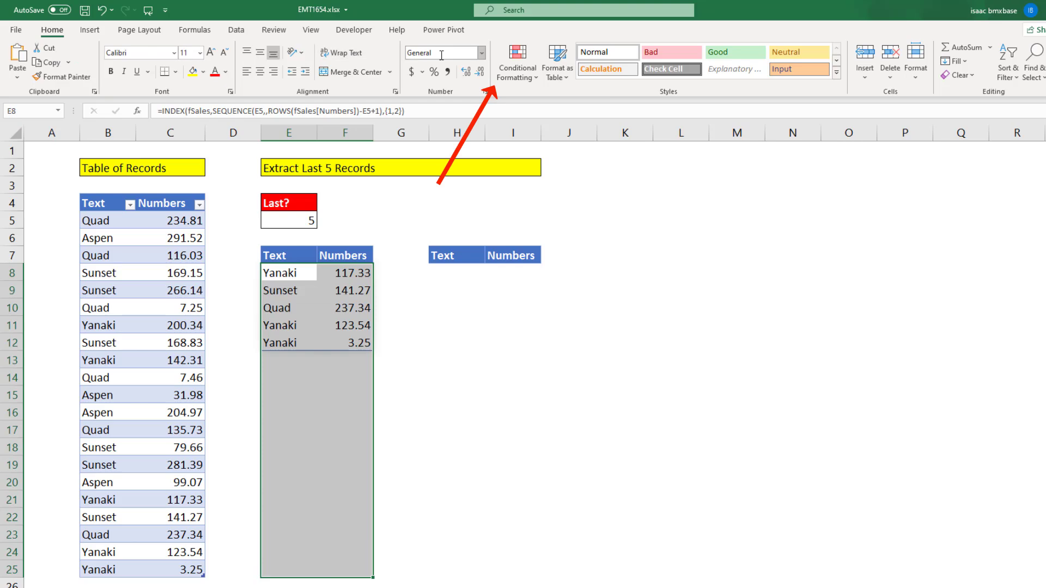
left_click(538, 81)
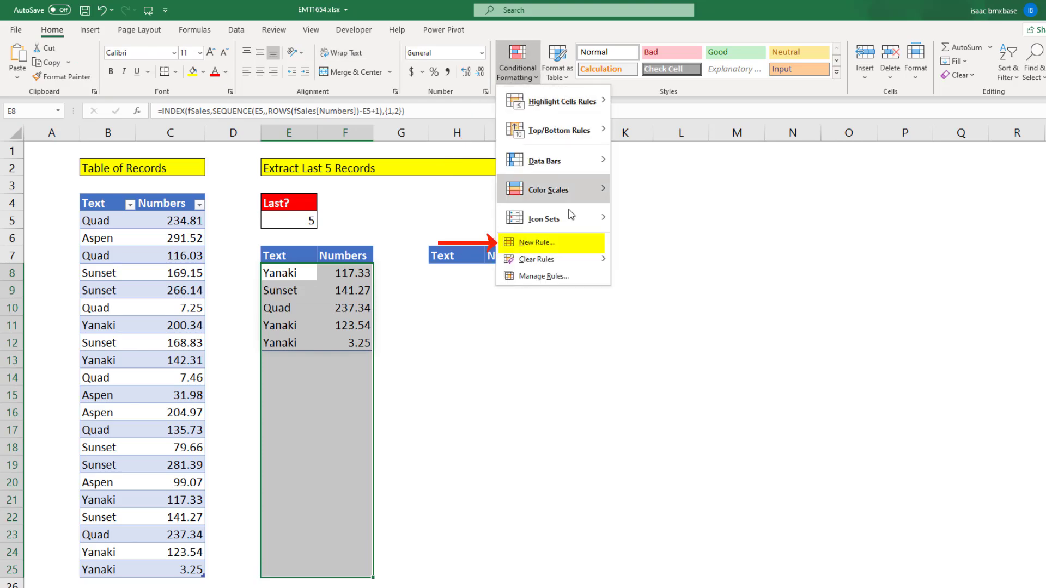
left_click(545, 243)
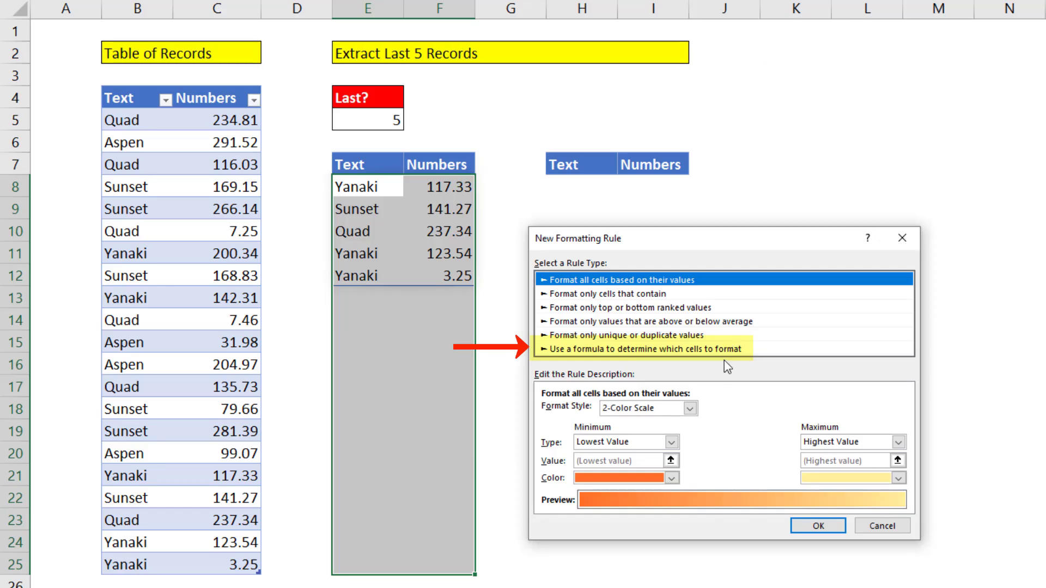
left_click(697, 351)
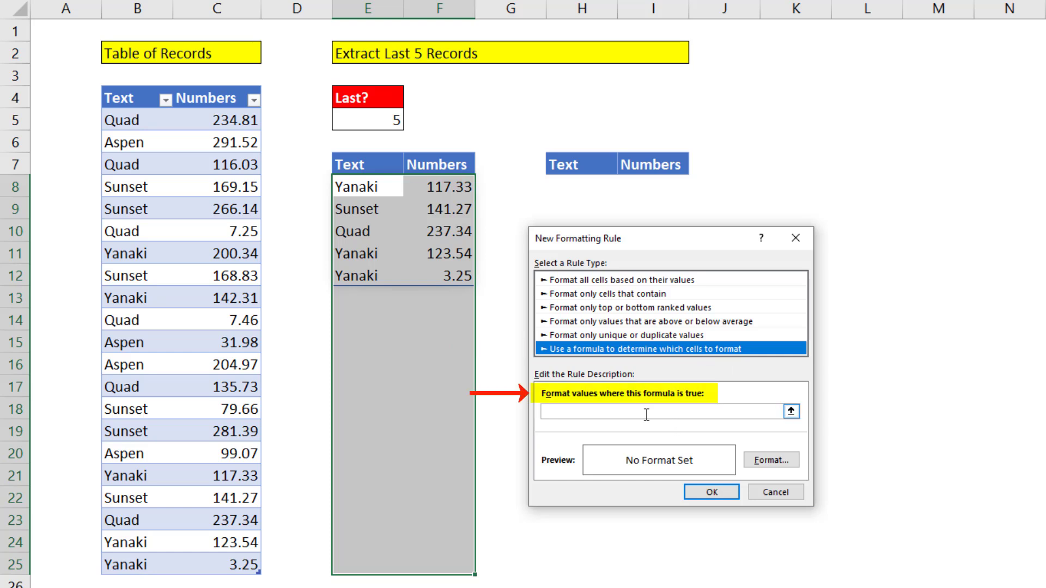
left_click(708, 412)
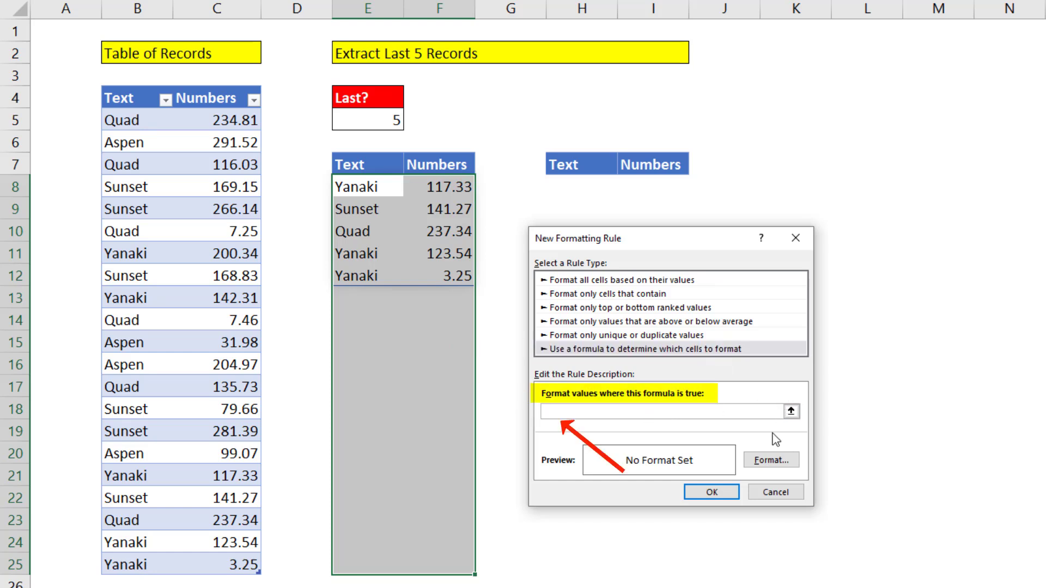
type("=")
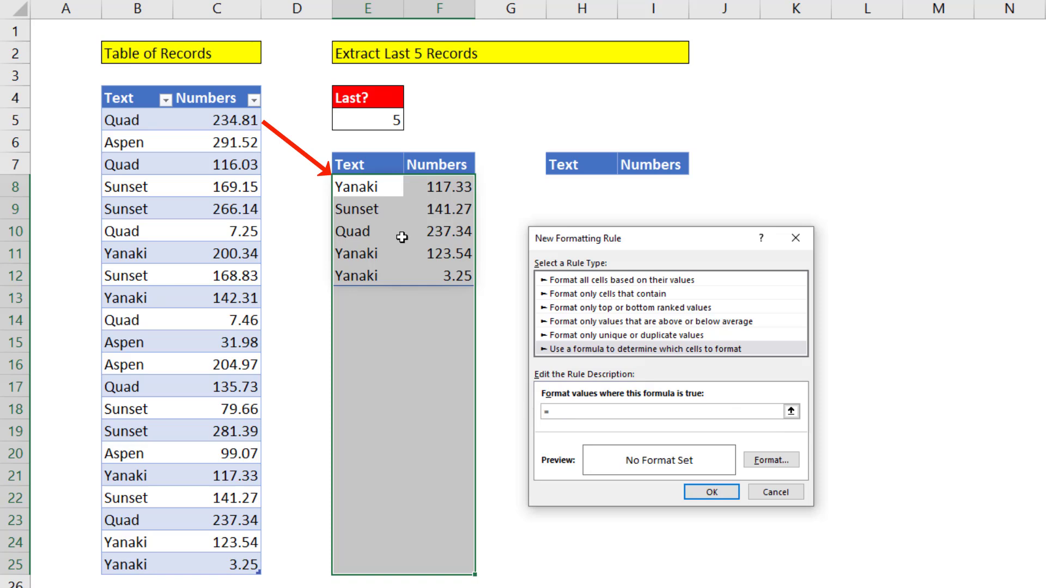
left_click(383, 188)
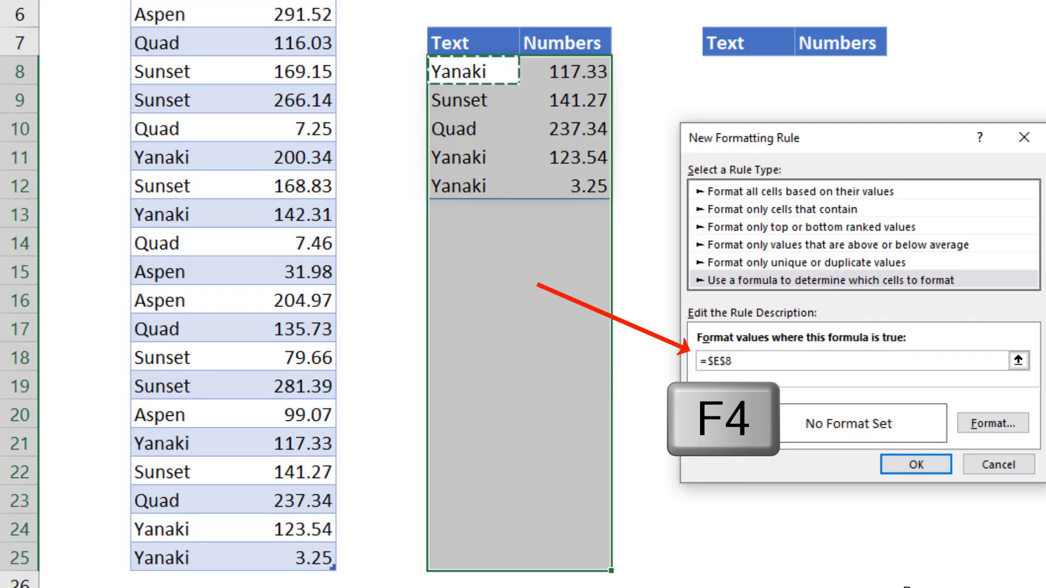
key("F4")
key("F4")
key("F4")
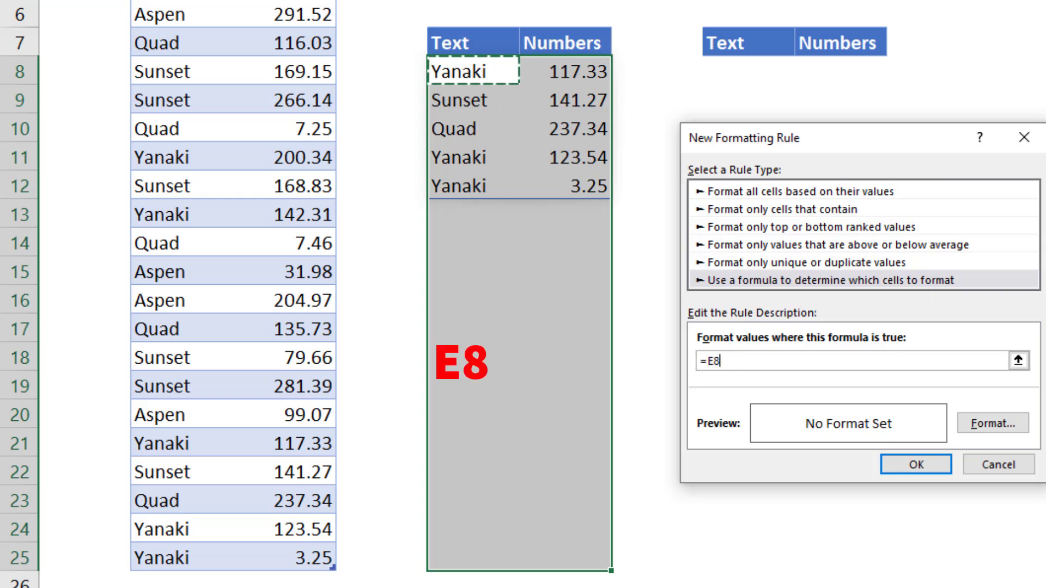
type("<>")
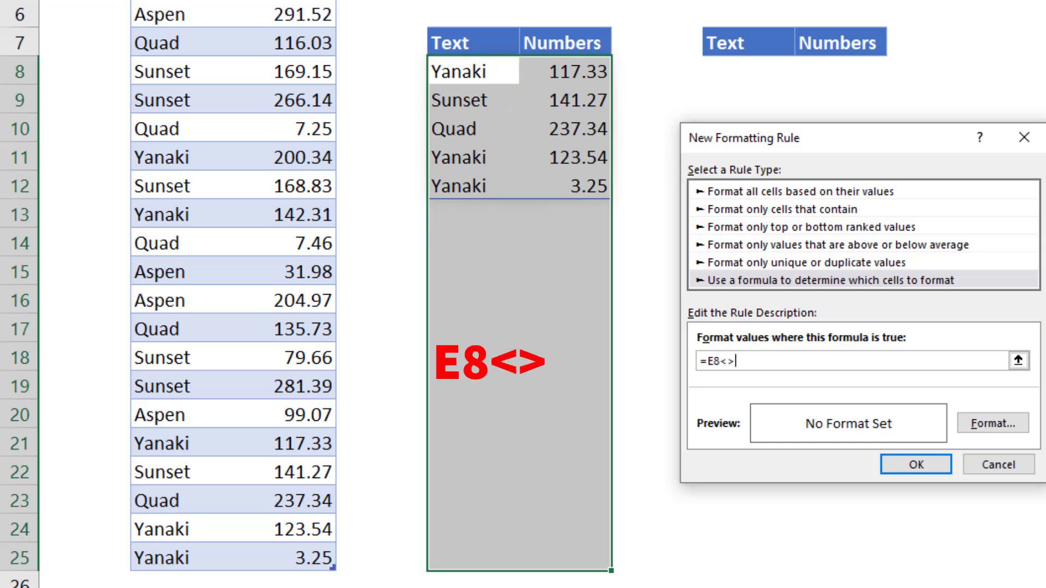
type("\"\"")
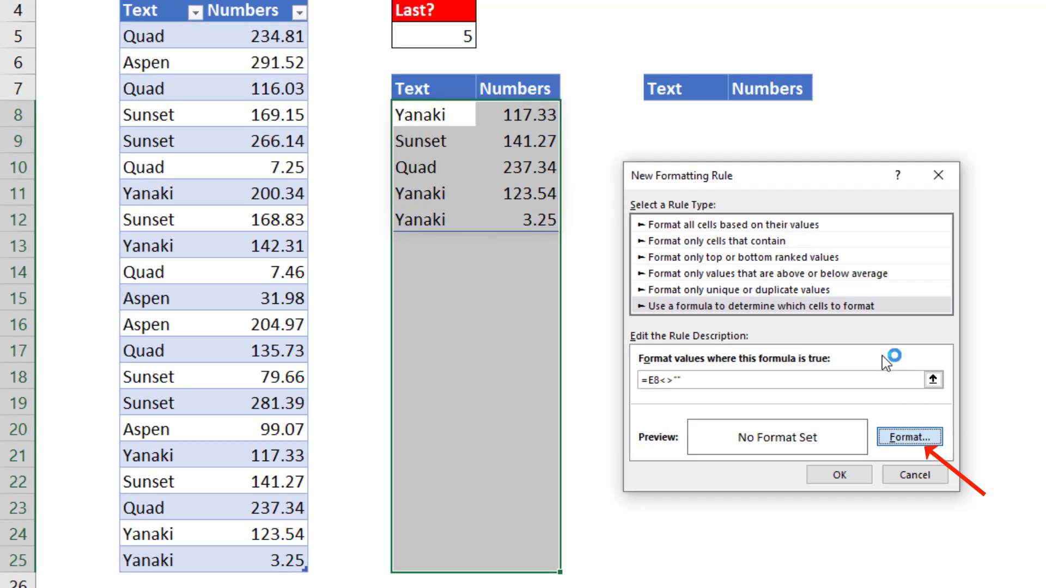
Give the rule an outline border, apply it, and set Last? to 7
left_click(993, 423)
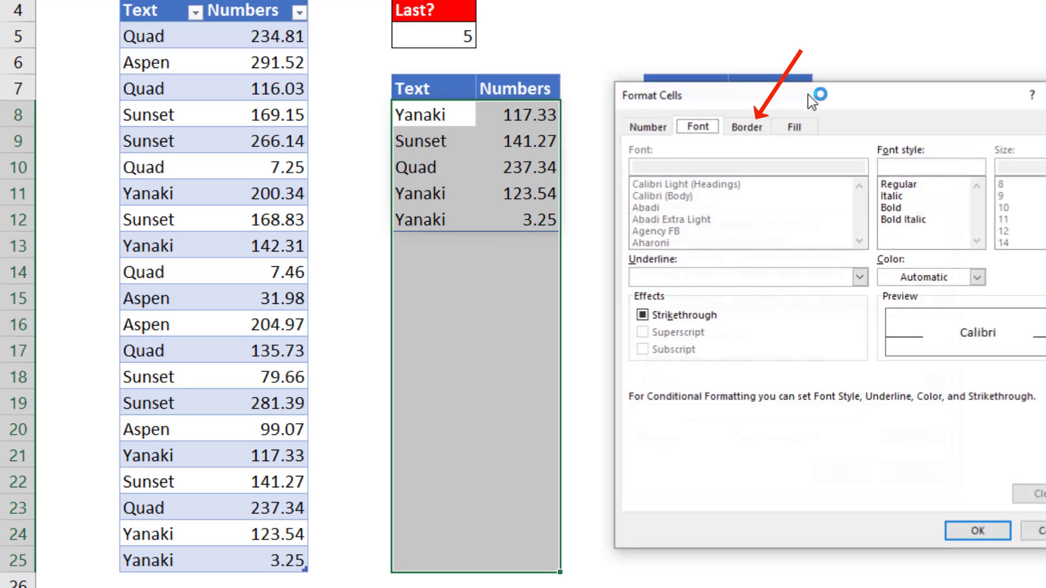
left_click(816, 89)
left_click(872, 177)
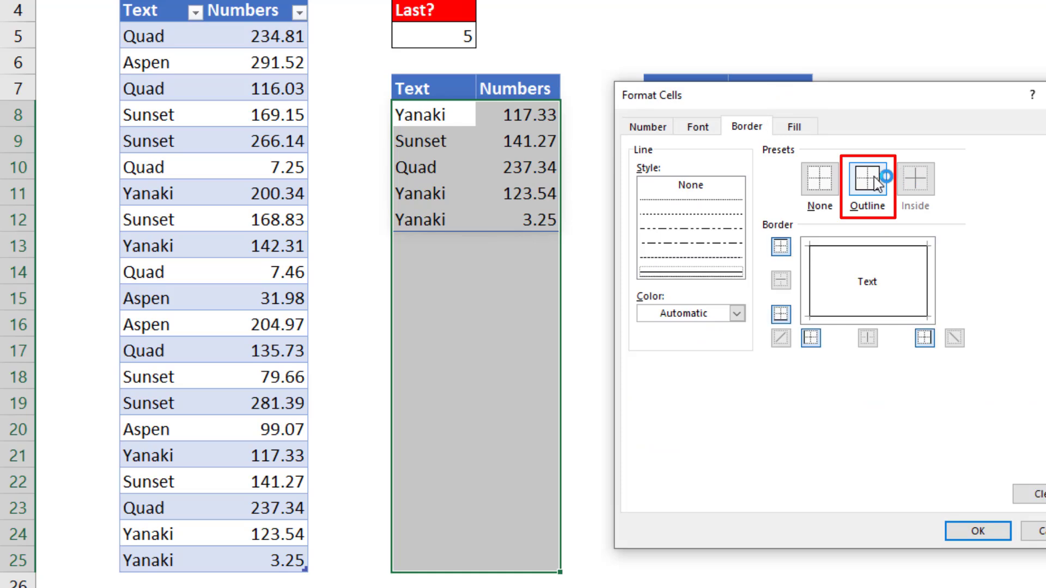
left_click(975, 532)
left_click(850, 544)
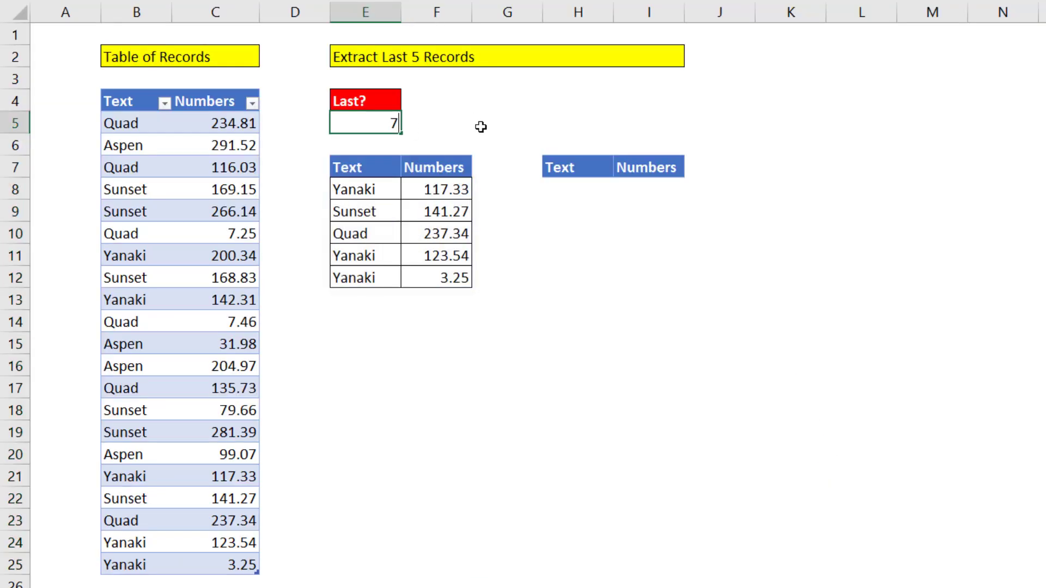
key("ctrl+Return")
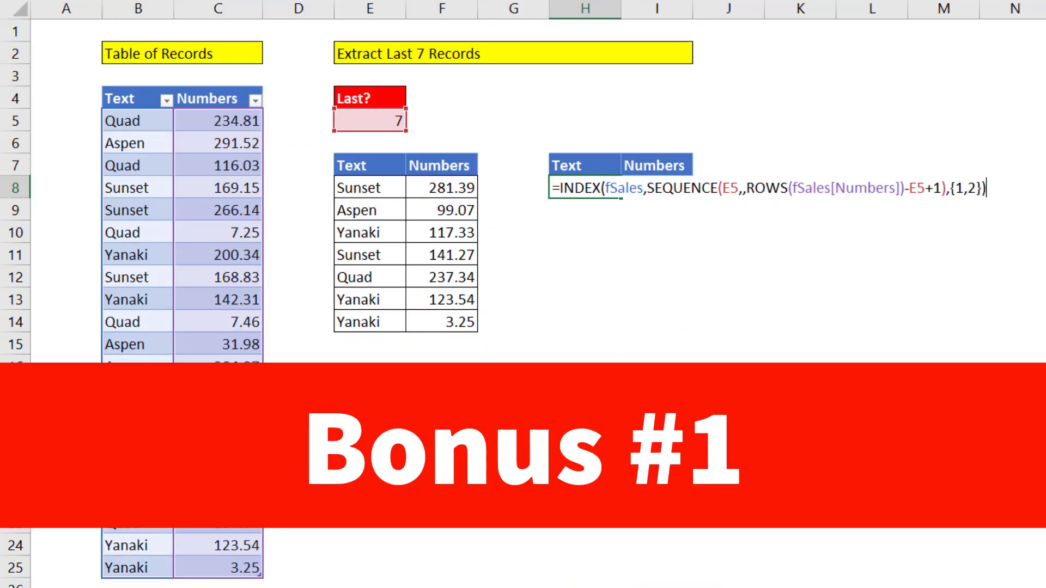
Replace {1,2} in H8's formula with SEQUENCE(,COLUMNS(fSales[#Headers])) to spill seven records
key("Left")
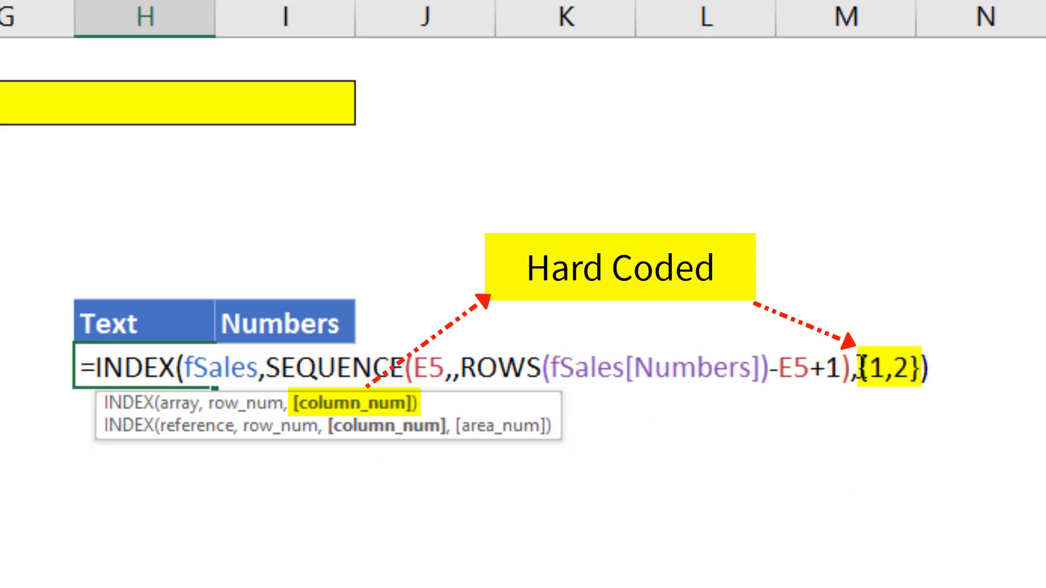
left_click_drag(857, 368, 906, 380)
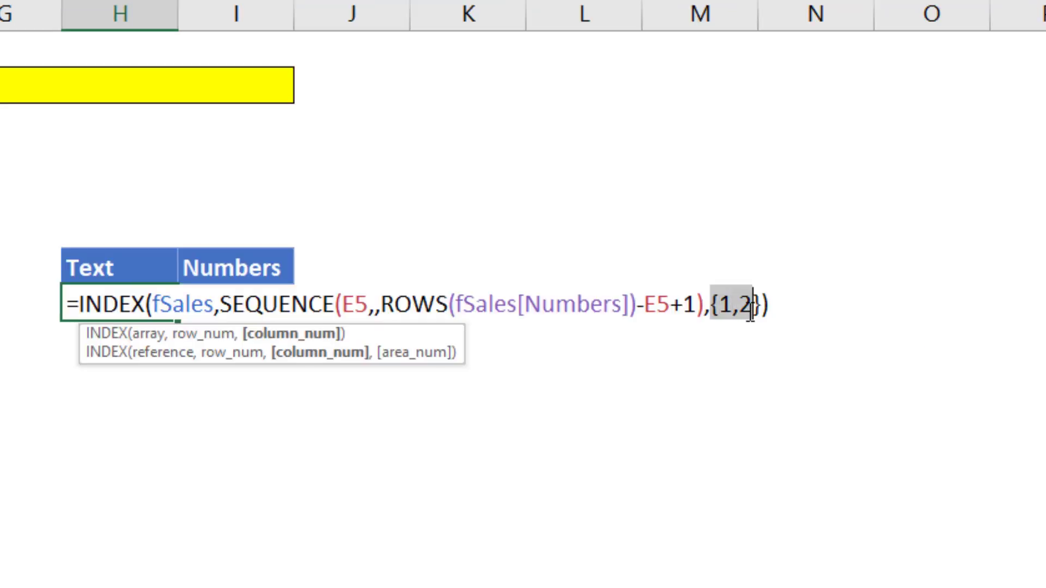
left_click_drag(751, 311, 762, 312)
type("SEQUENCE(")
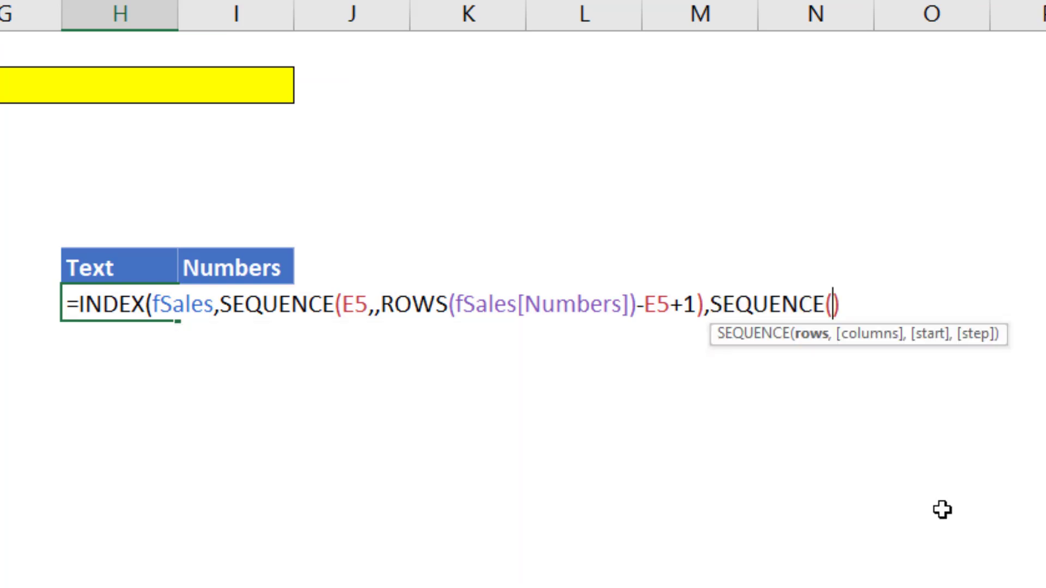
type(",c")
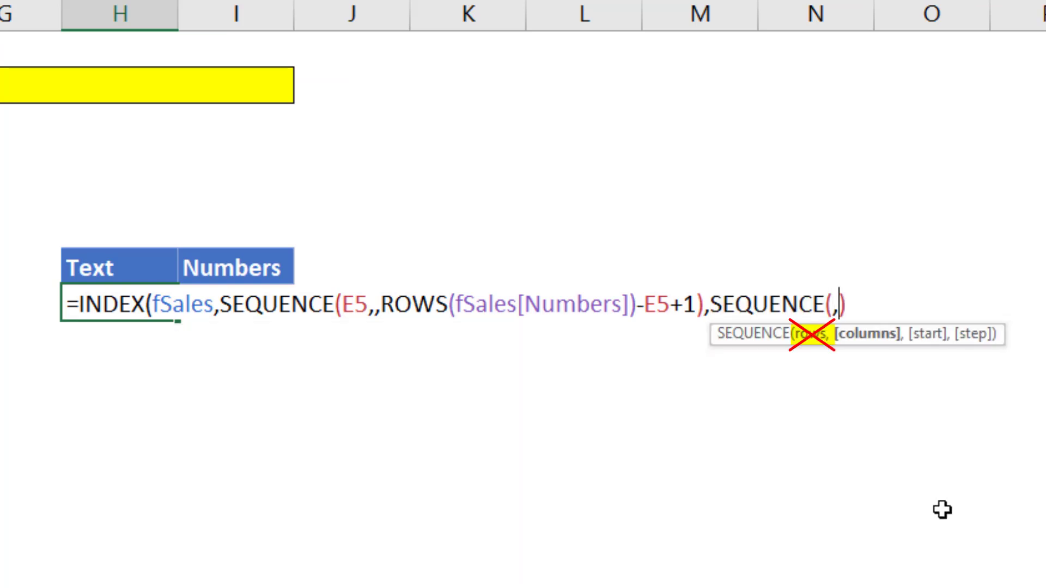
type("olumns")
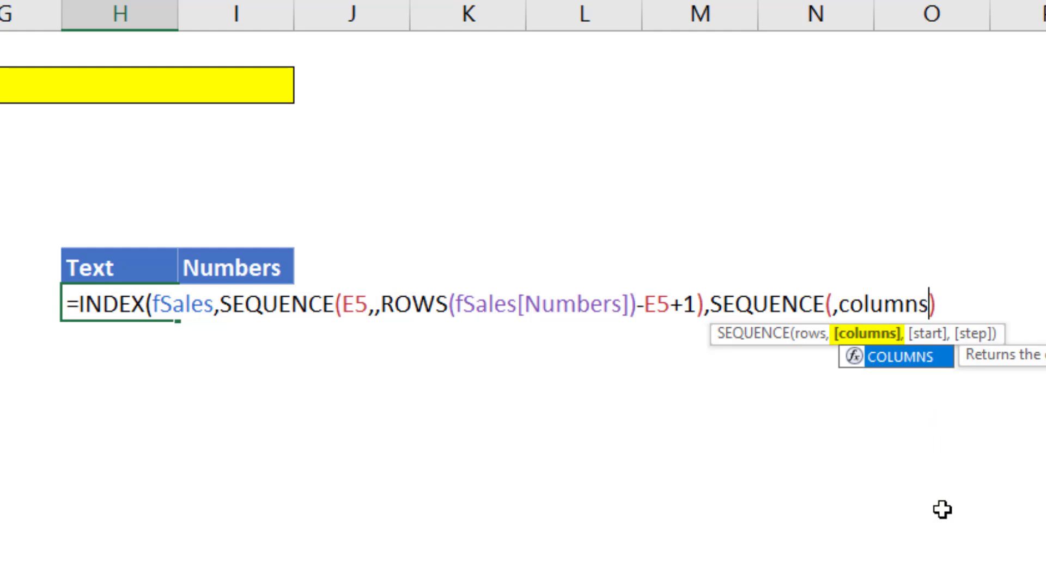
key("Tab")
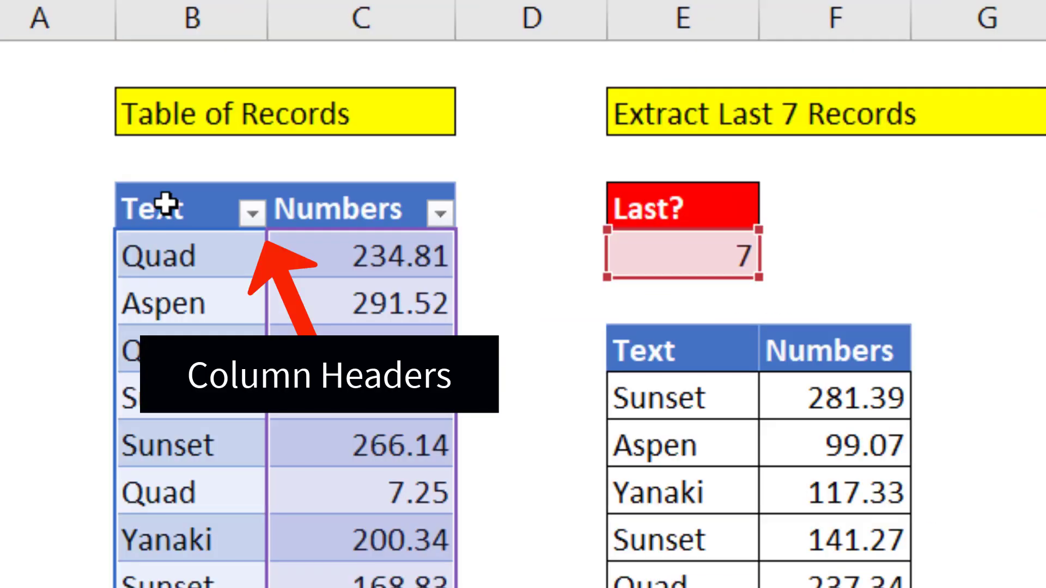
left_click_drag(164, 206, 292, 206)
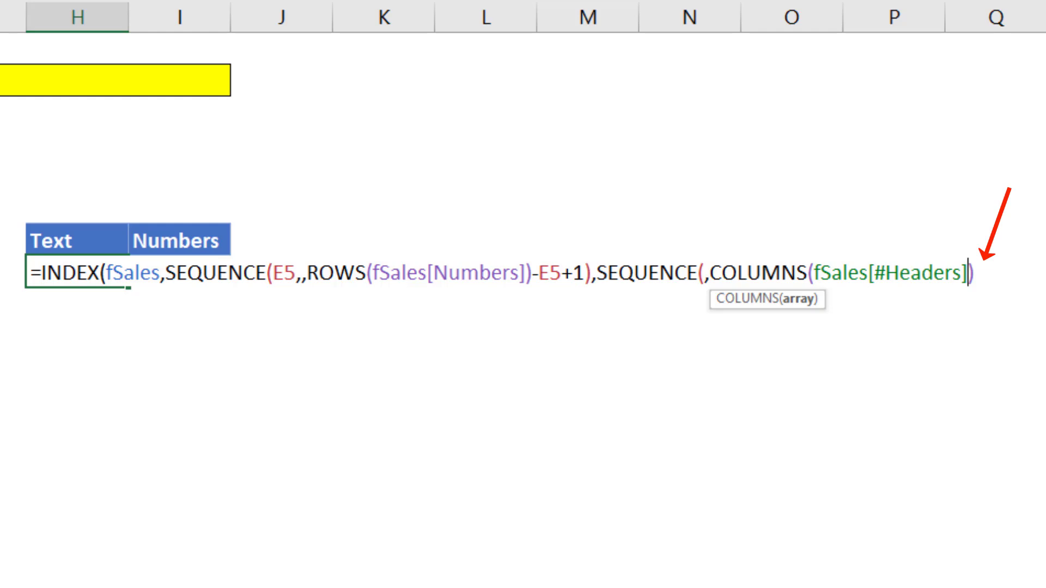
type(")")
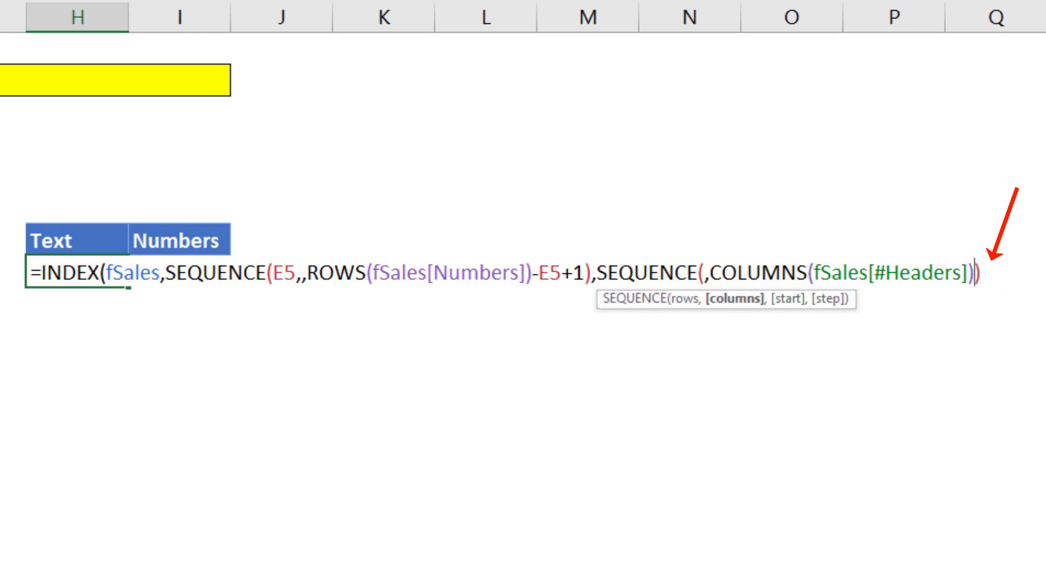
type(")")
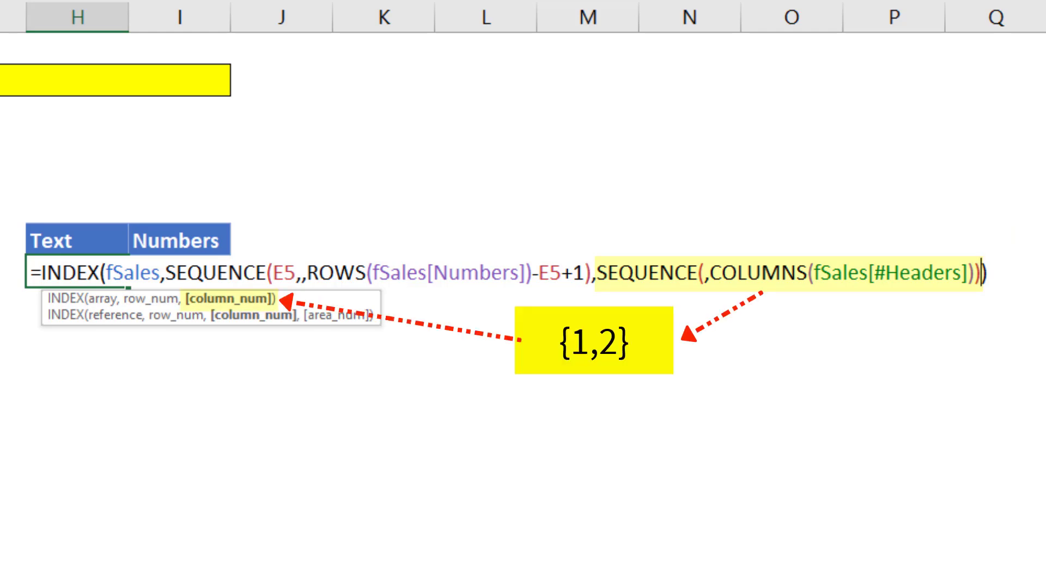
key("Return")
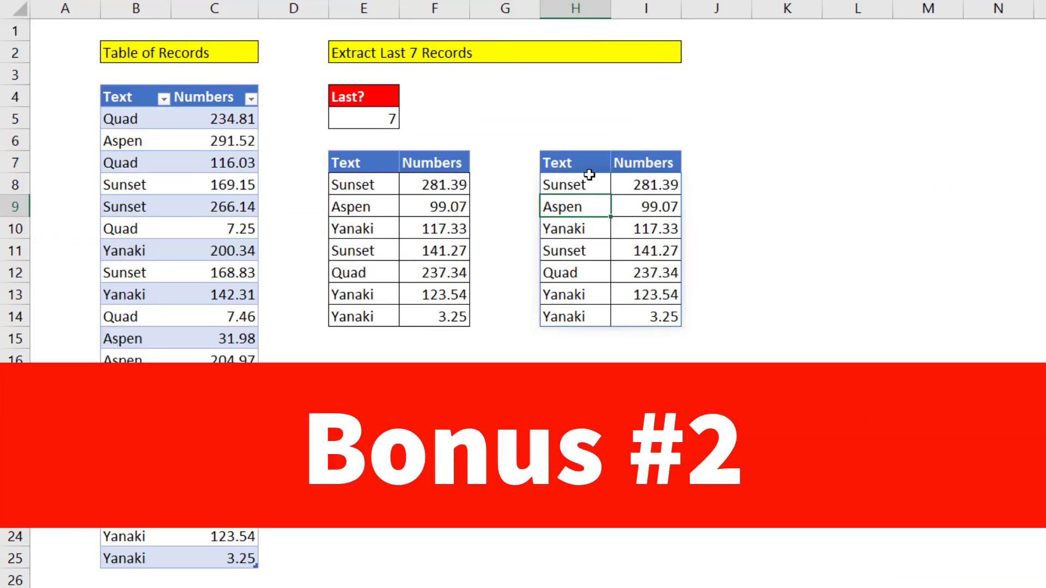
Enter =fSales[#Headers] in H7 so the extract headers follow the table
key("Up")
key("Up")
type("=")
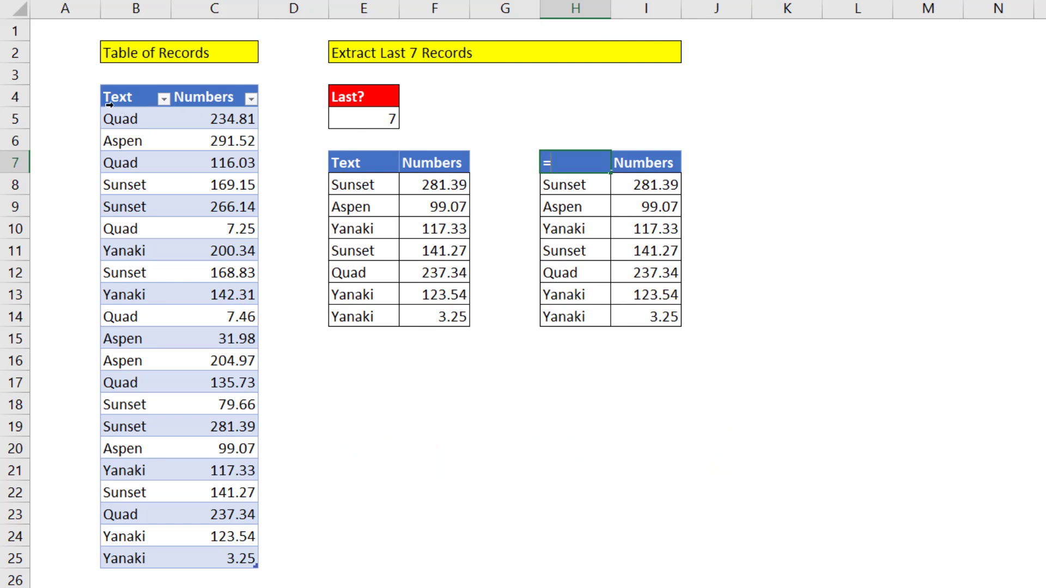
left_click_drag(112, 97, 248, 97)
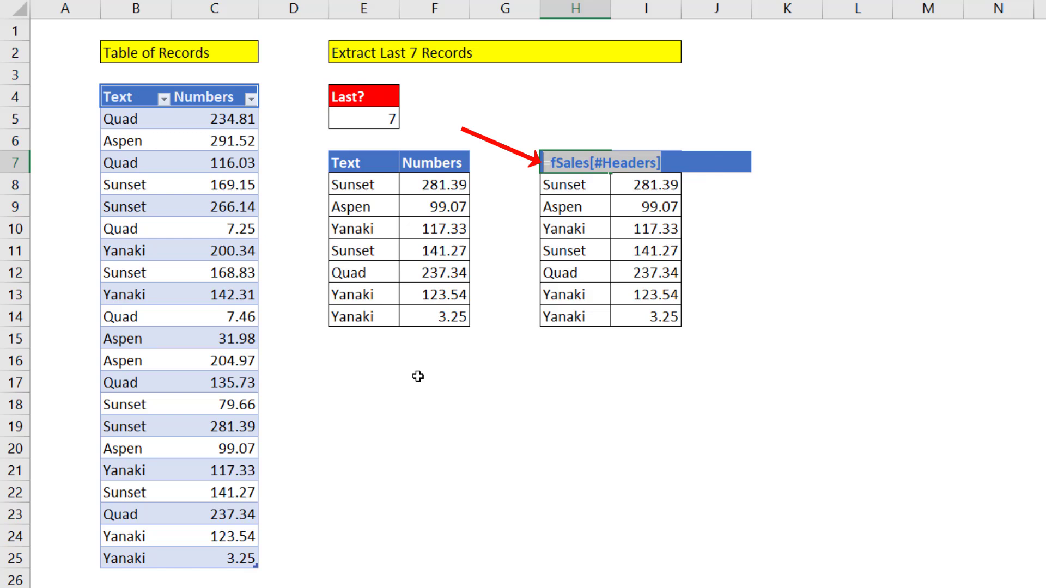
key("Return")
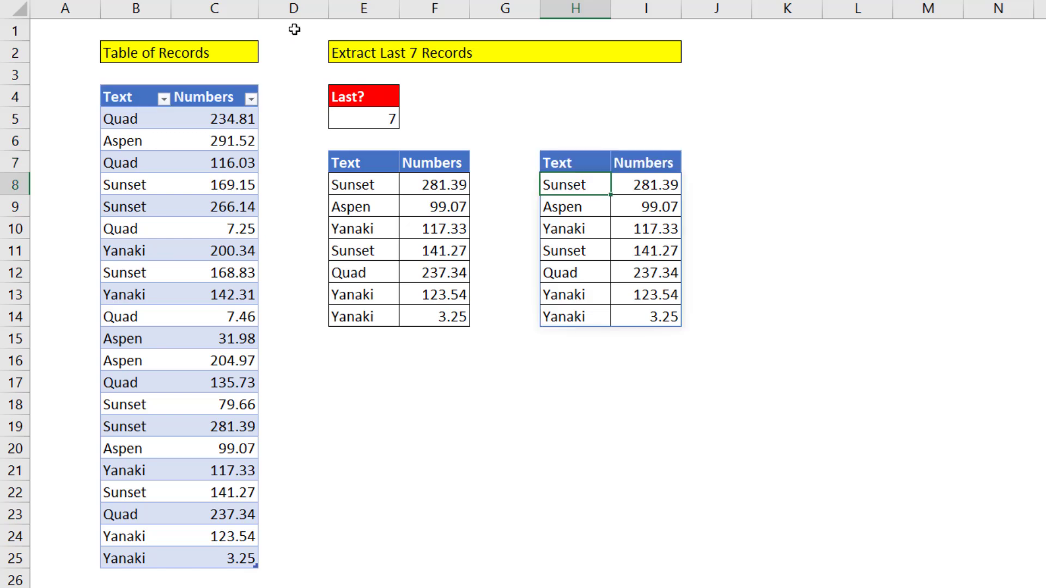
Insert column D into the table with header New and fill it with 1s
left_click(295, 30)
key("alt+i")
key("c")
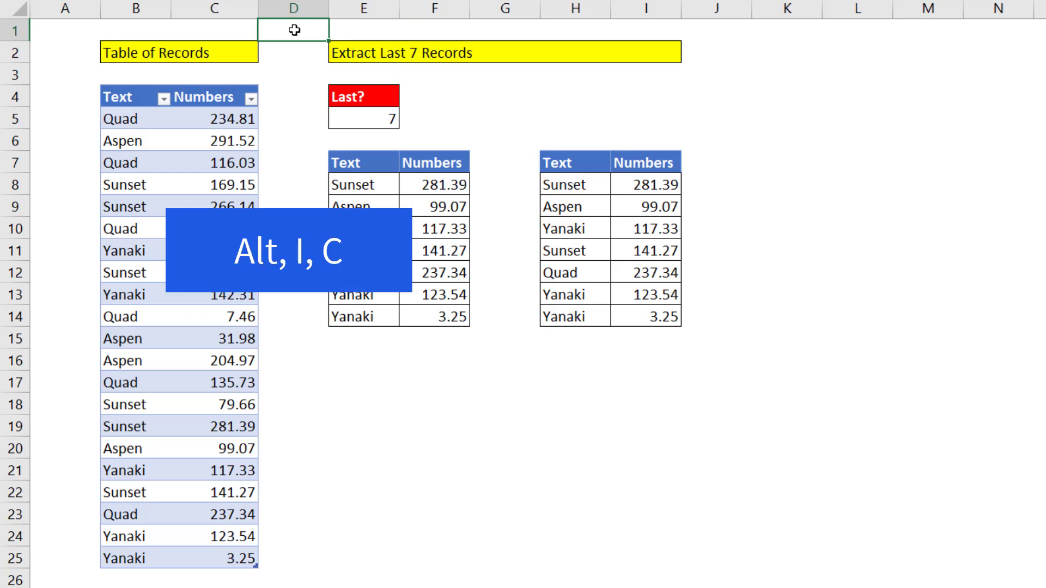
left_click(265, 99)
type("New")
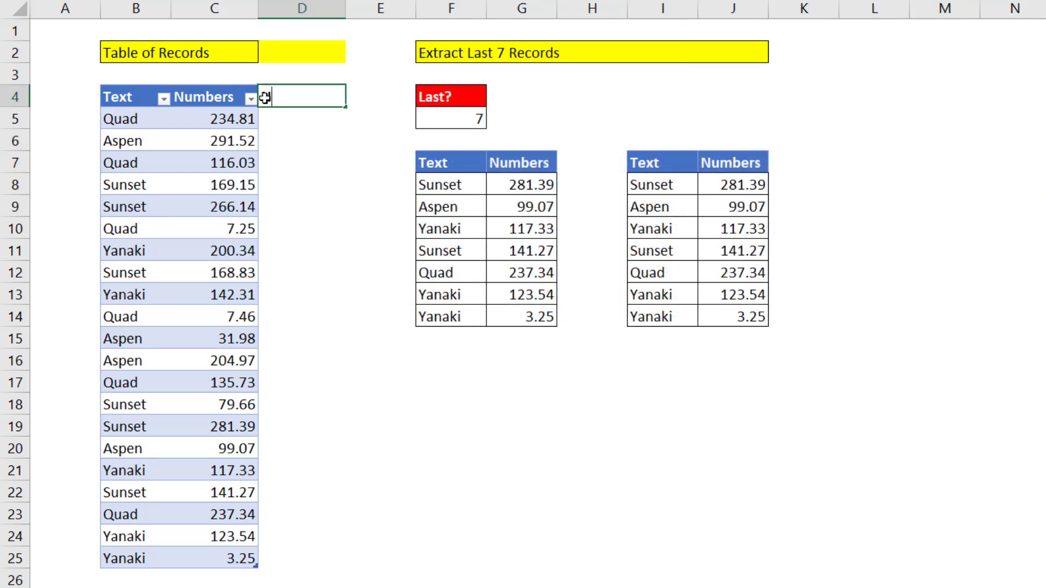
key("Return")
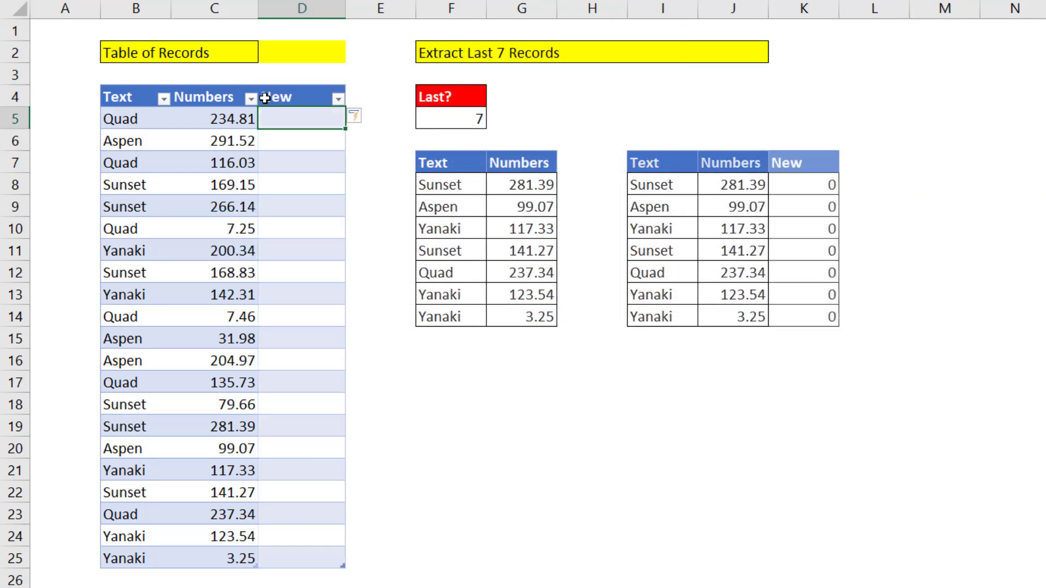
type("1")
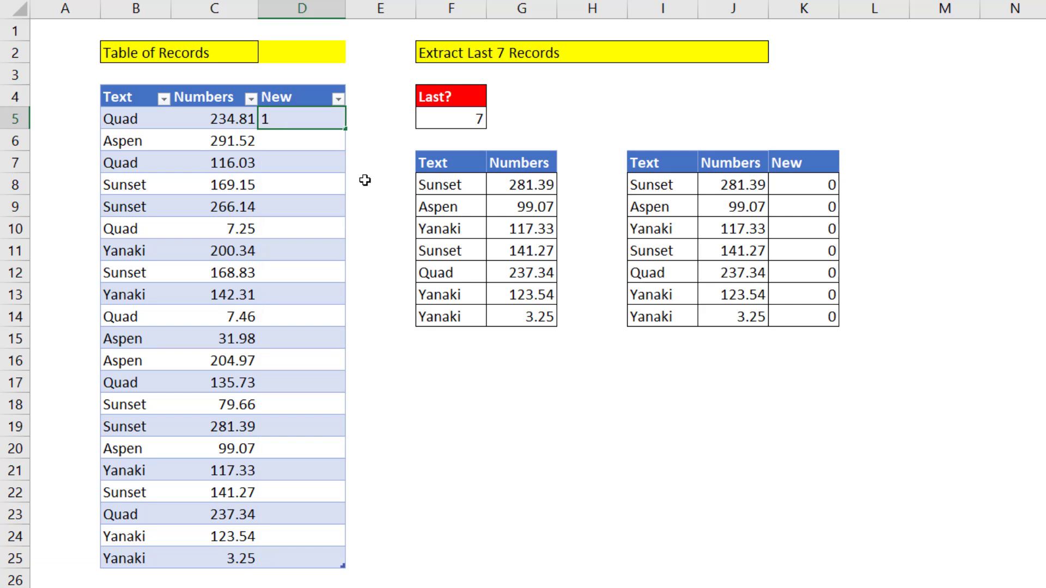
left_click_drag(345, 129, 348, 566)
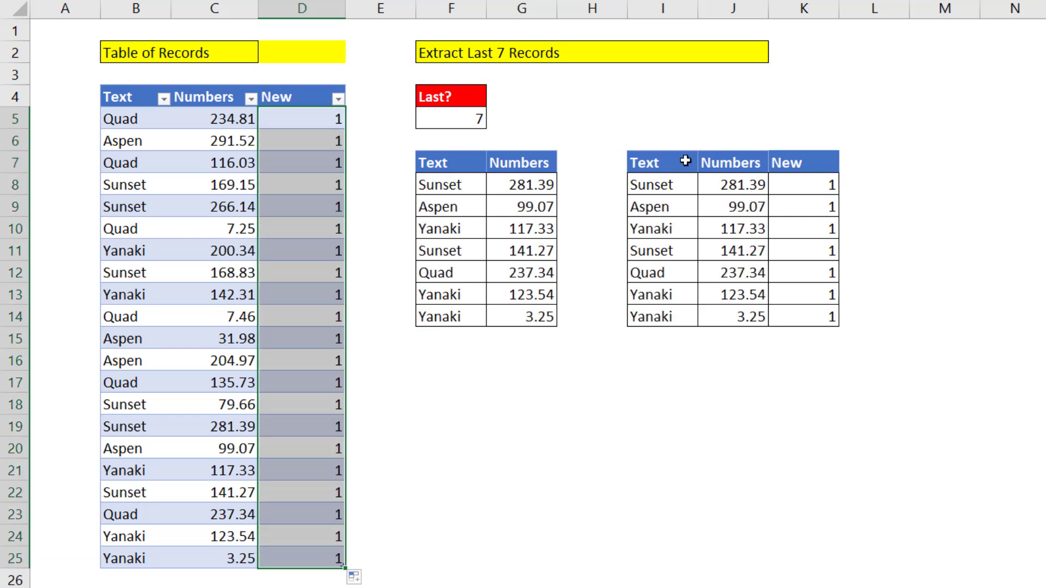